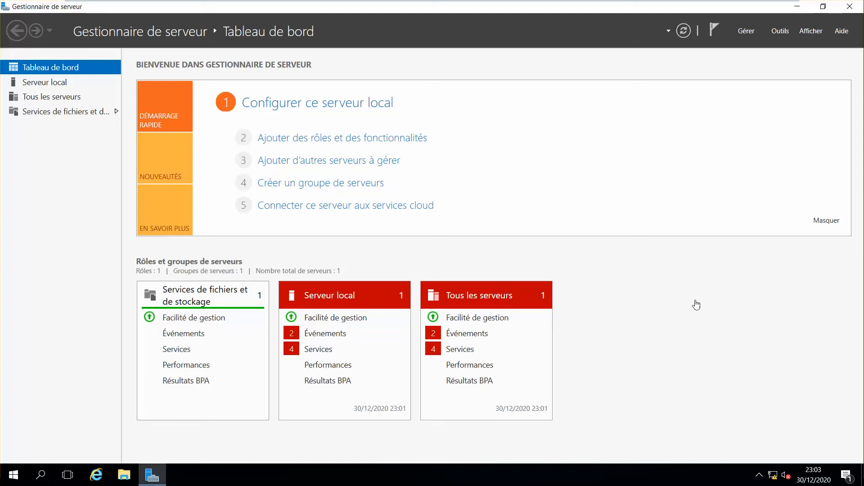
Show SRV-CORP-ADDS-01's properties on the Local Server page and bring up the Gérer menu
click(59, 83)
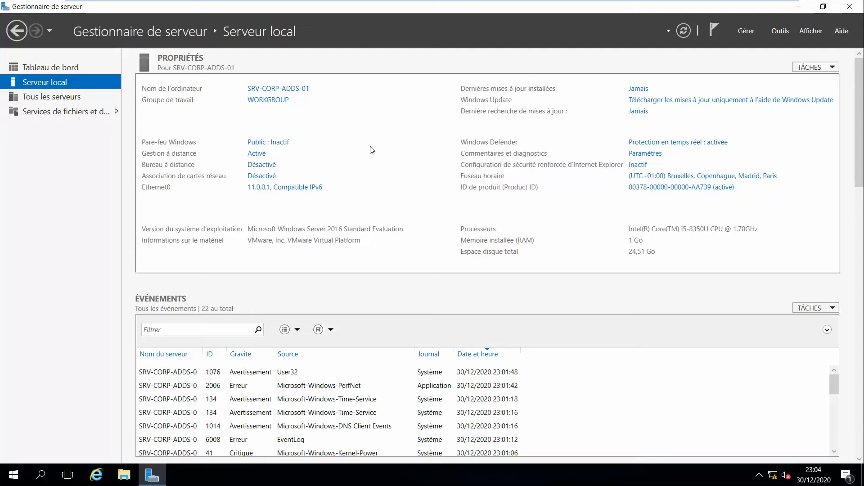
click(782, 34)
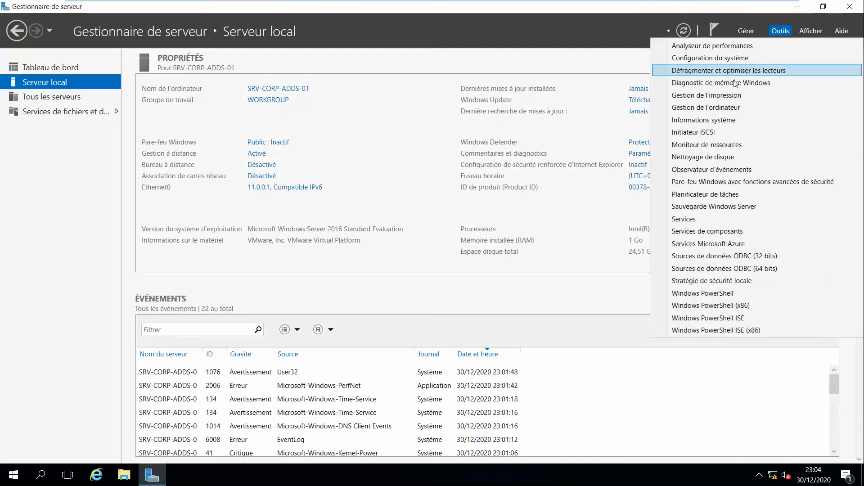
click(600, 54)
click(746, 30)
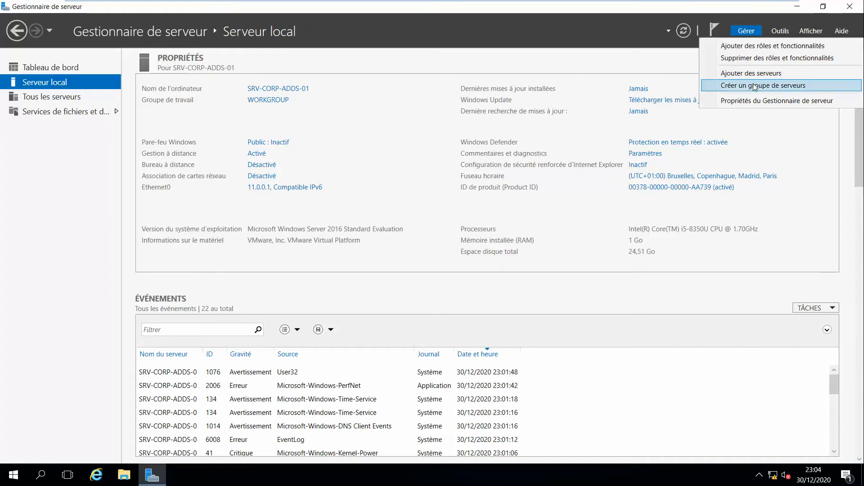
Start the Add Roles and Features wizard with role-based installation targeting SRV-CORP-ADDS-01 (11.0.0.1)
click(753, 45)
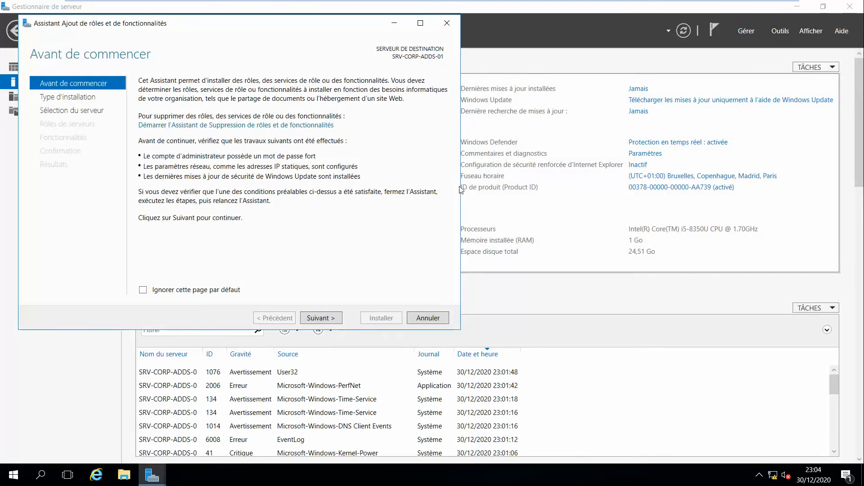
click(320, 318)
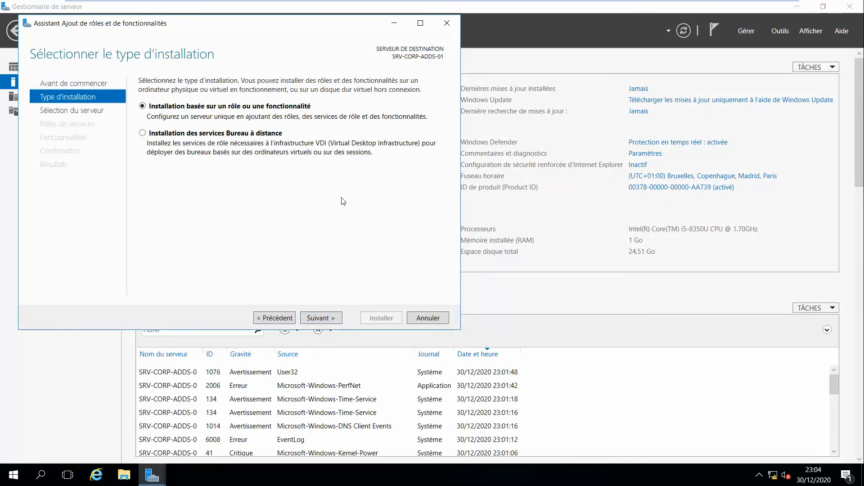
click(321, 318)
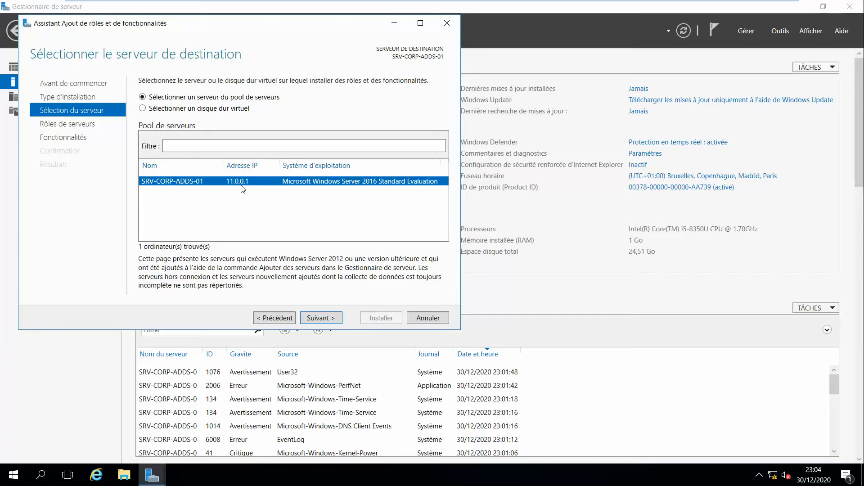
click(325, 318)
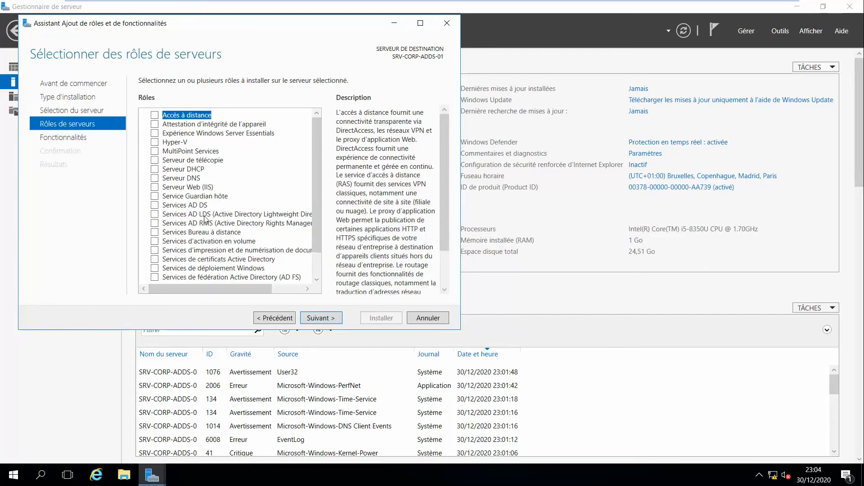
Select the Services AD DS and Serveur DNS roles, accepting their required management tools
click(156, 205)
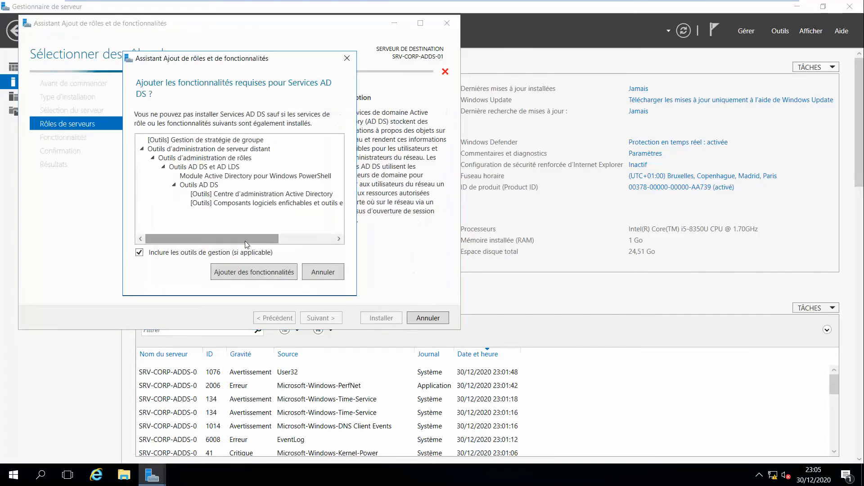
click(244, 270)
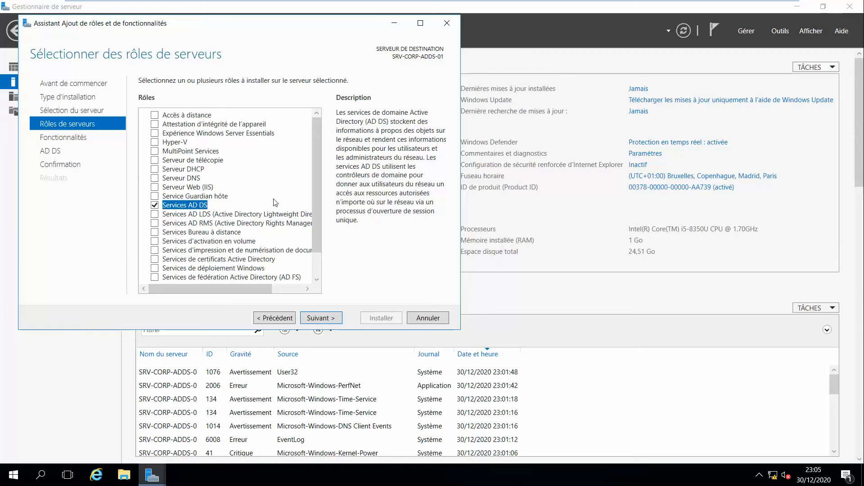
click(155, 179)
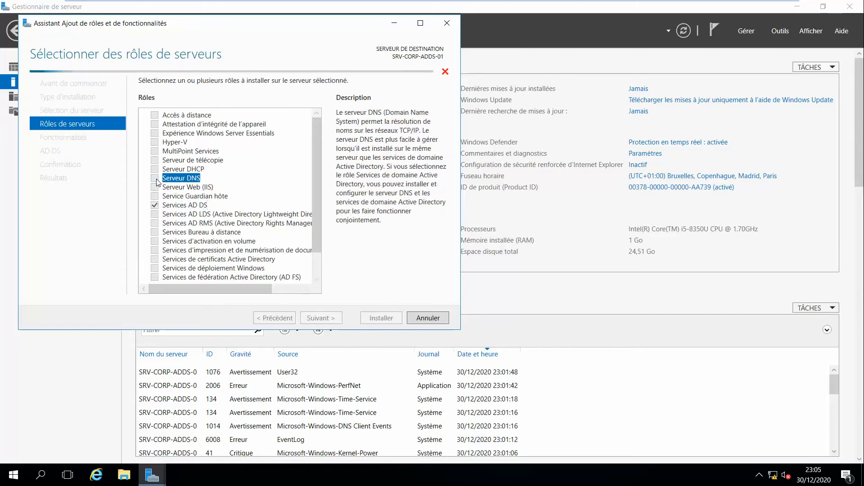
click(272, 277)
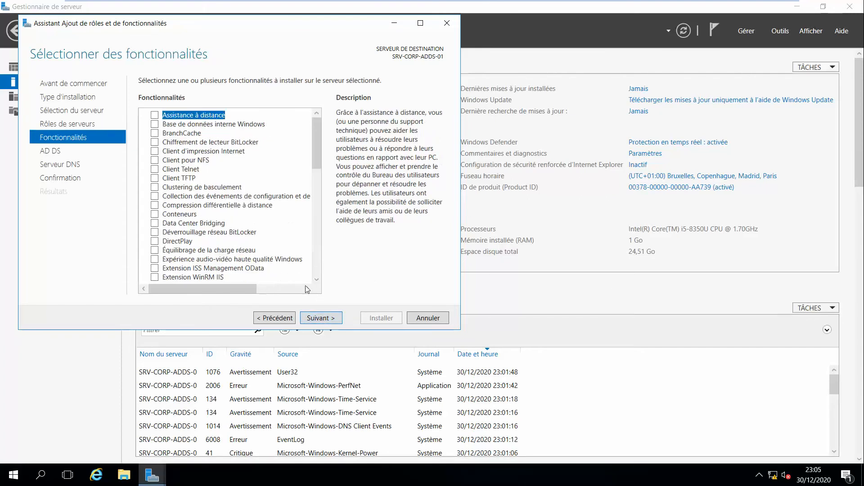
Pass the features, AD DS and DNS pages and install both roles on SRV-CORP-ADDS-01
click(328, 318)
click(317, 319)
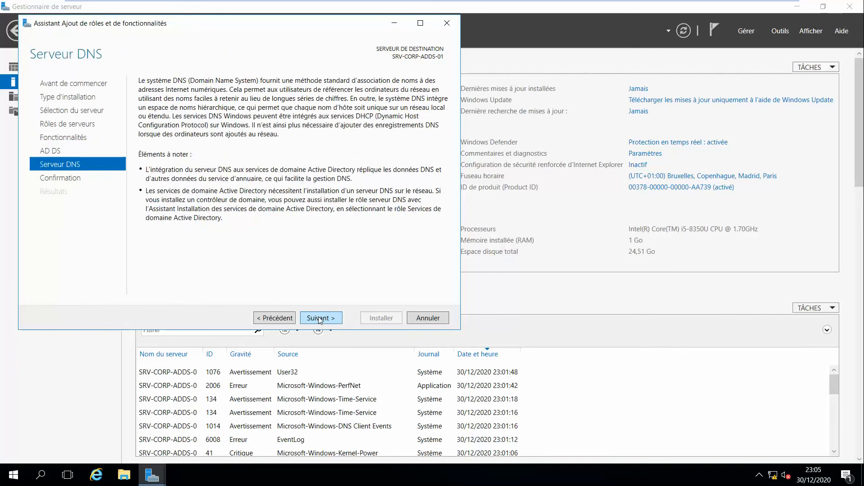
click(320, 319)
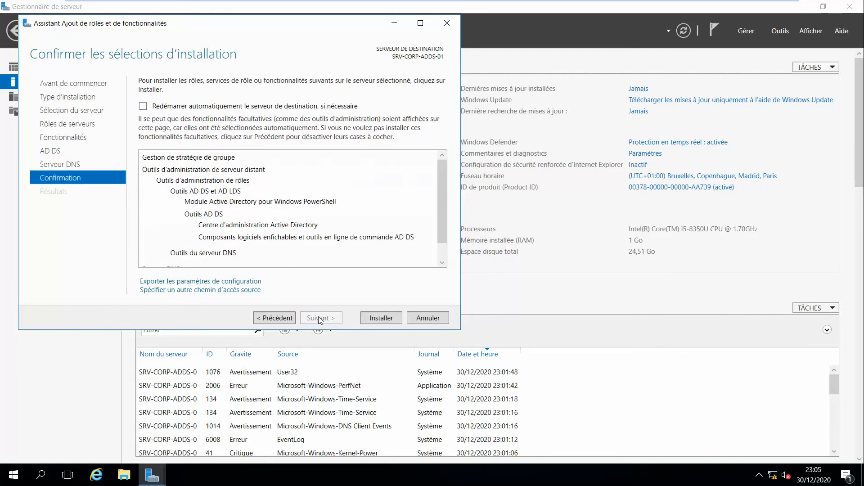
click(378, 319)
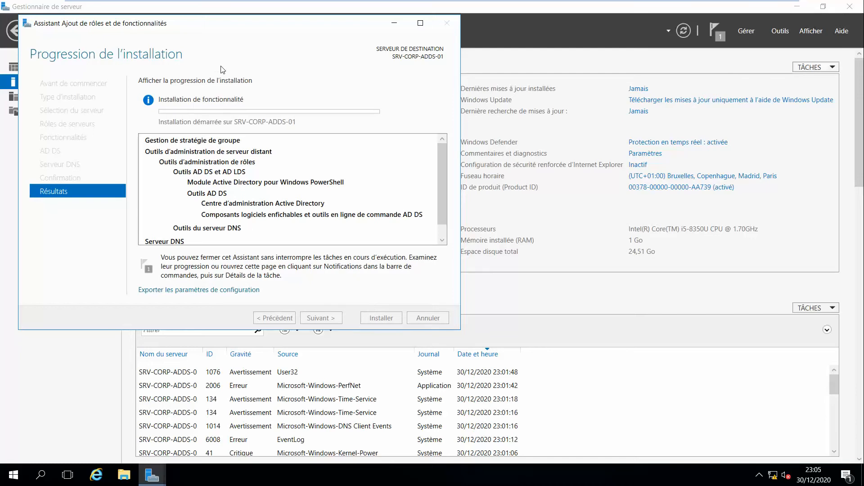
drag(150, 26, 332, 47)
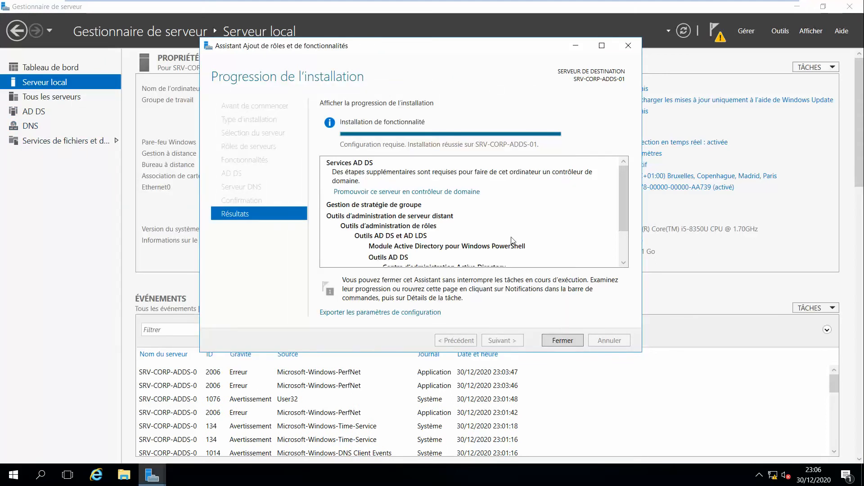
Close the install wizard and launch promotion of the server to a domain controller
click(570, 343)
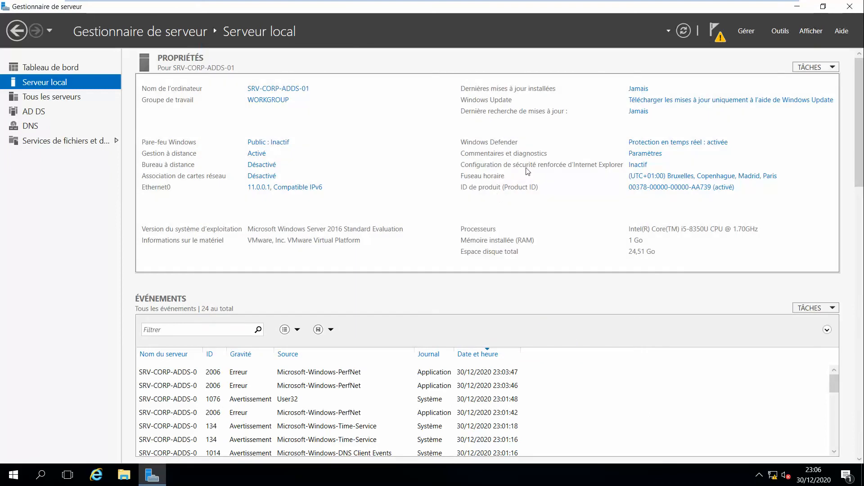
click(715, 32)
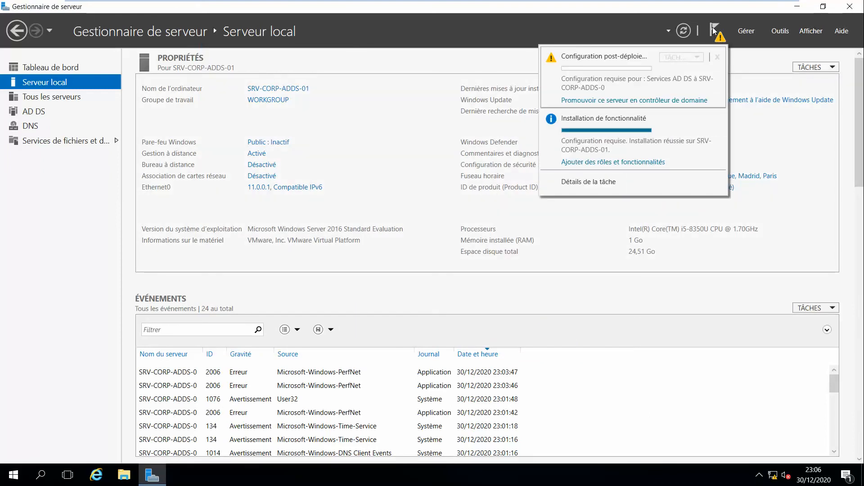
click(656, 101)
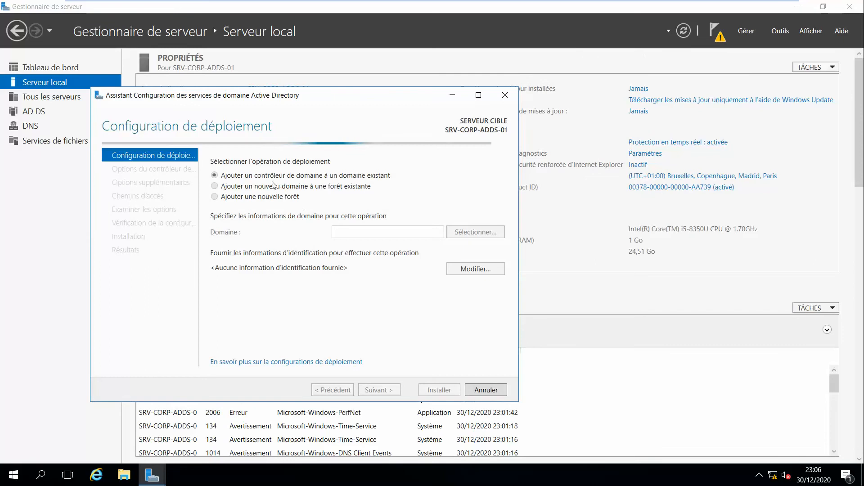
drag(277, 99, 367, 93)
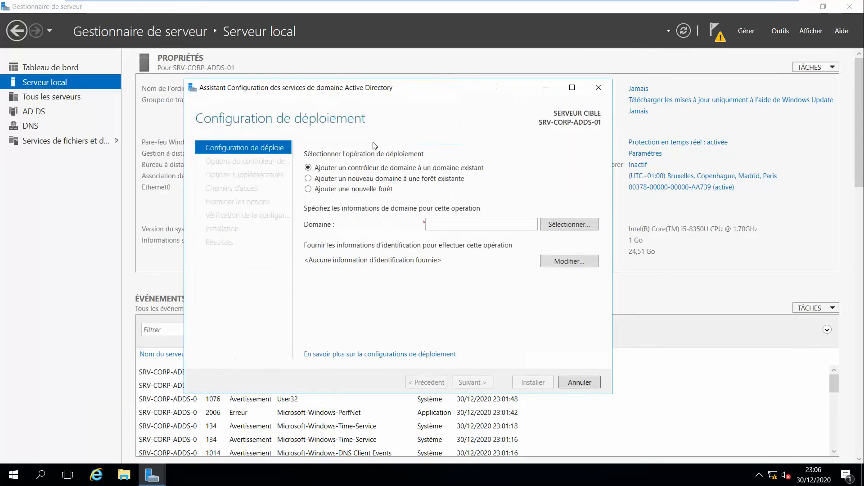
Choose a new forest with root domain it-laboratory.org and continue
click(326, 190)
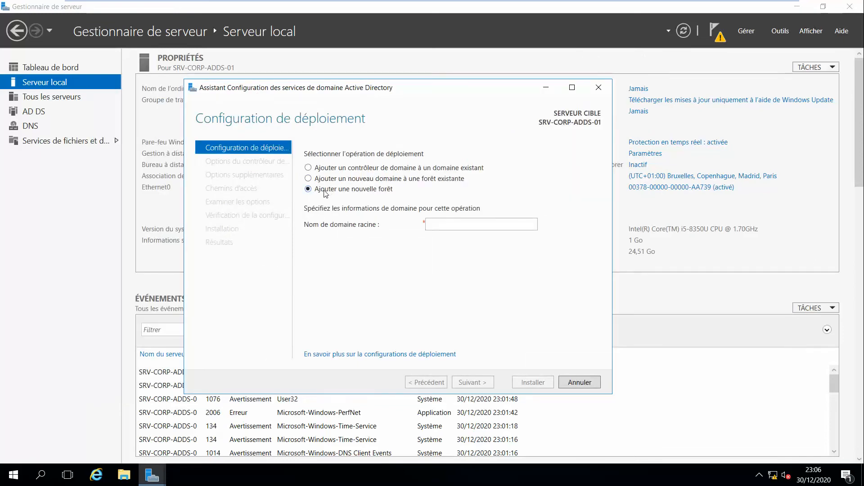
click(454, 226)
text(it-laboratory.org)
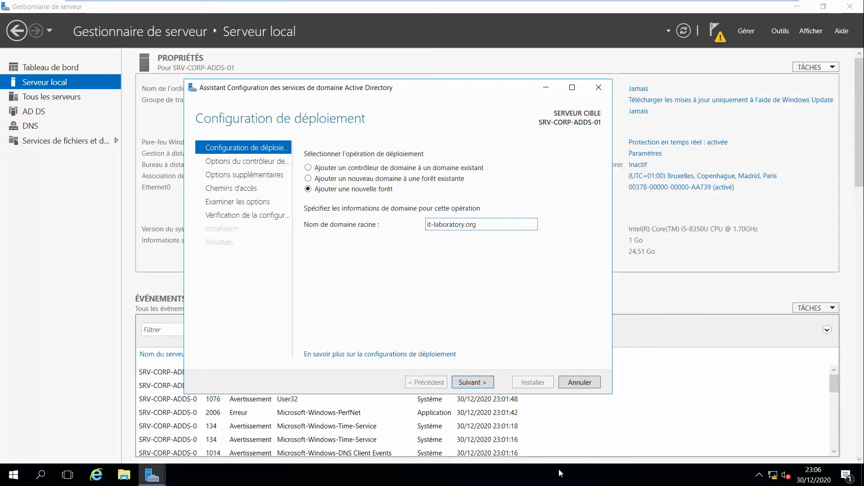
click(473, 383)
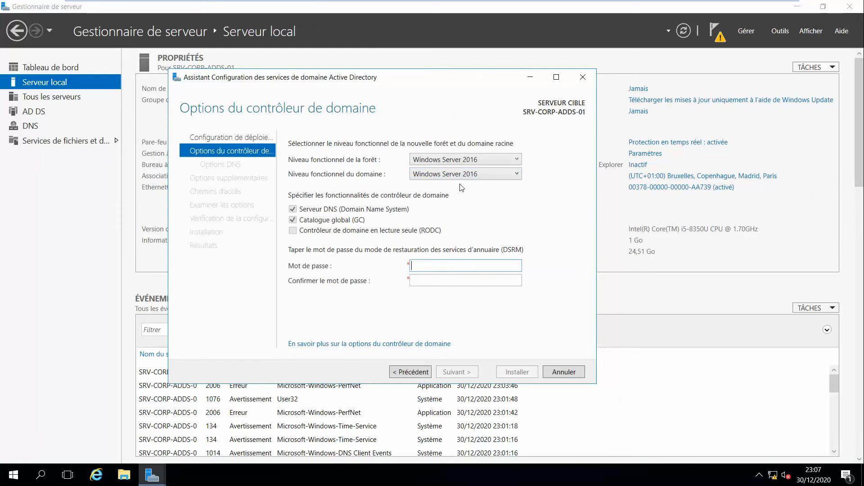
Keep Windows Server 2016 functional levels and enter and confirm the DSRM password
click(486, 161)
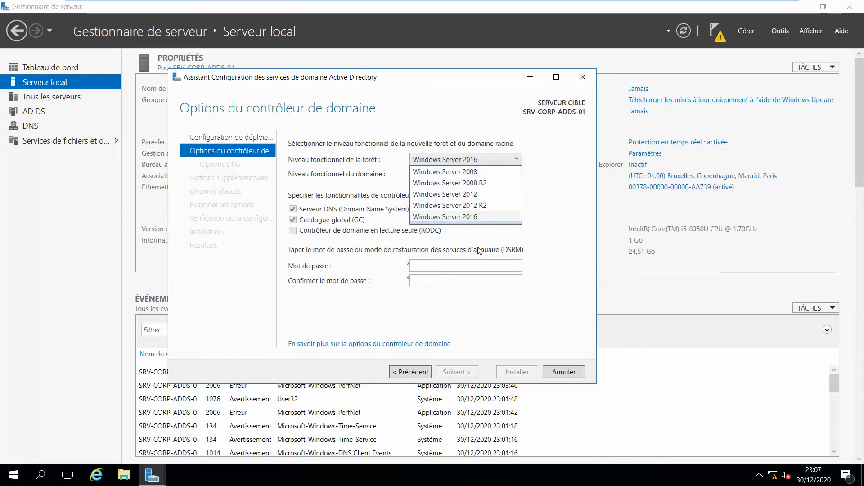
click(475, 267)
click(476, 267)
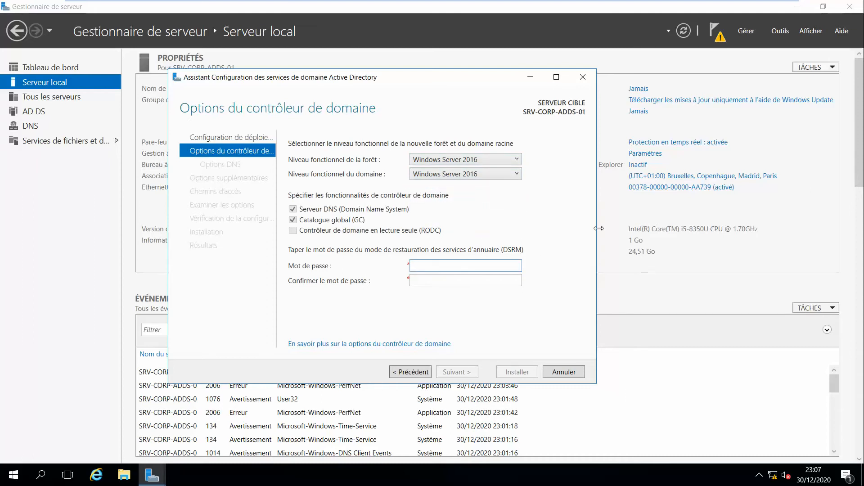
text(*********)
key(Tab)
text(*********)
key(Return)
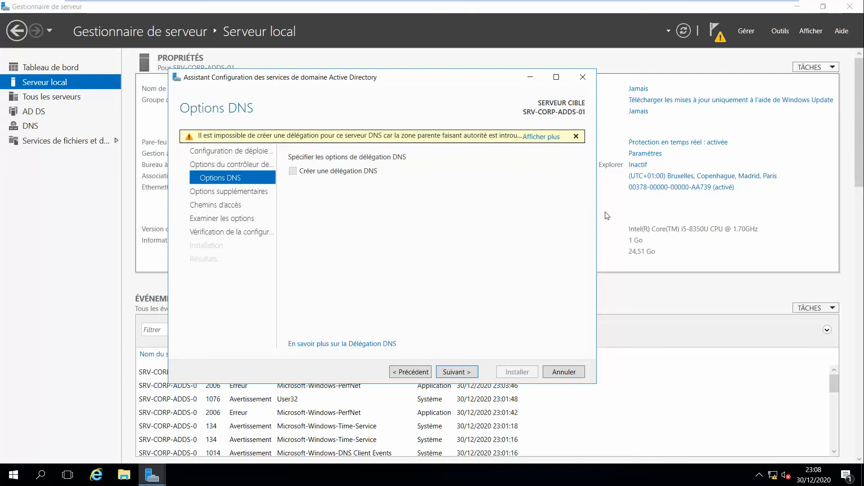
Accept NetBIOS name IT-LABORATORY and default NTDS, log and SYSVOL paths, then run prerequisite checks
click(456, 372)
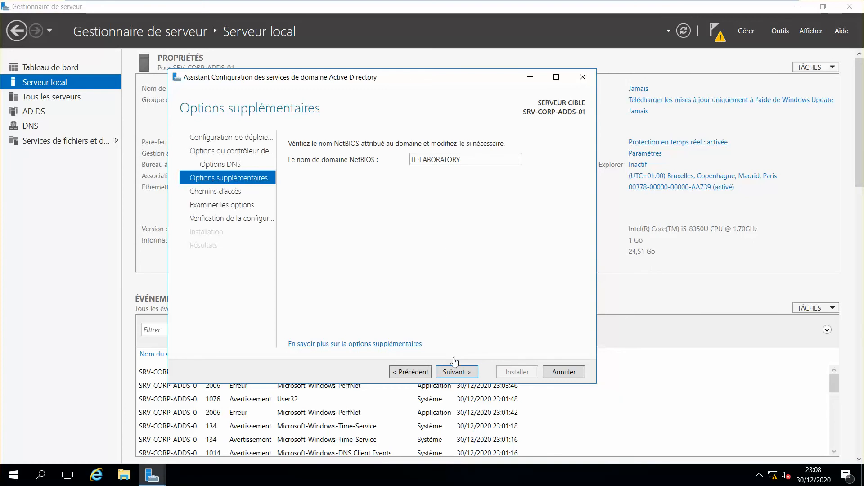
click(462, 371)
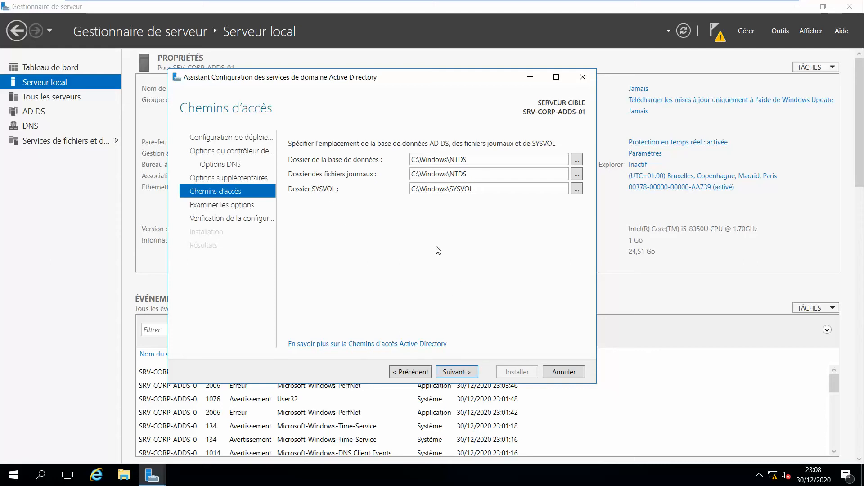
click(460, 372)
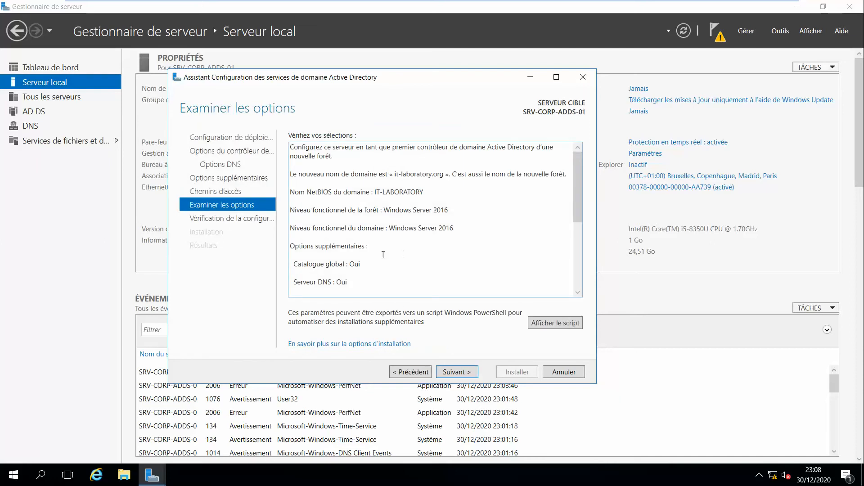
click(452, 372)
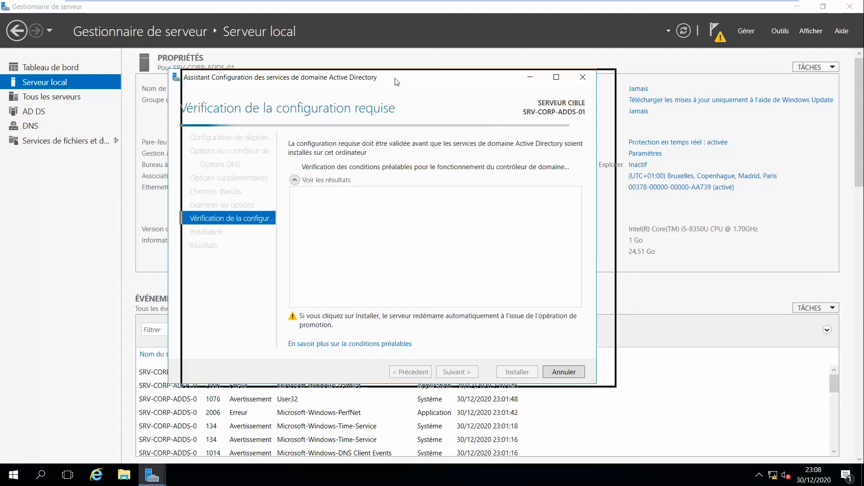
Install AD DS after the prerequisites pass, making the server a domain controller for it-laboratory.org
drag(377, 82, 397, 80)
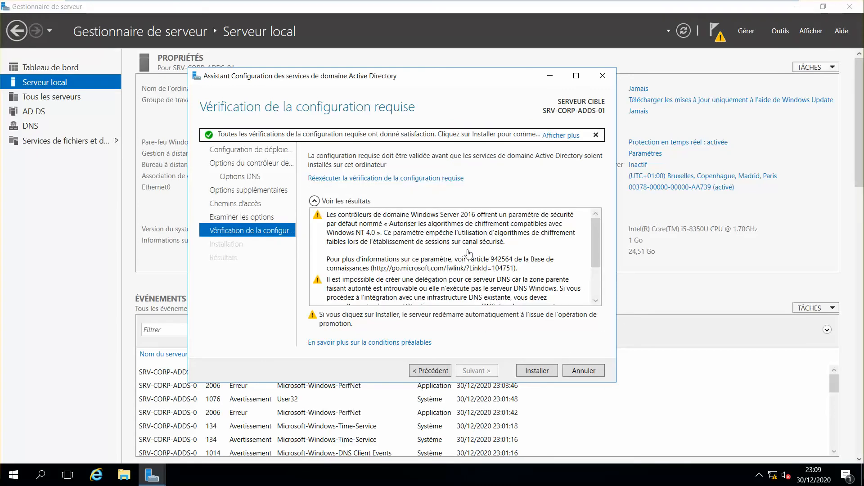
scroll(595, 263, down, 3)
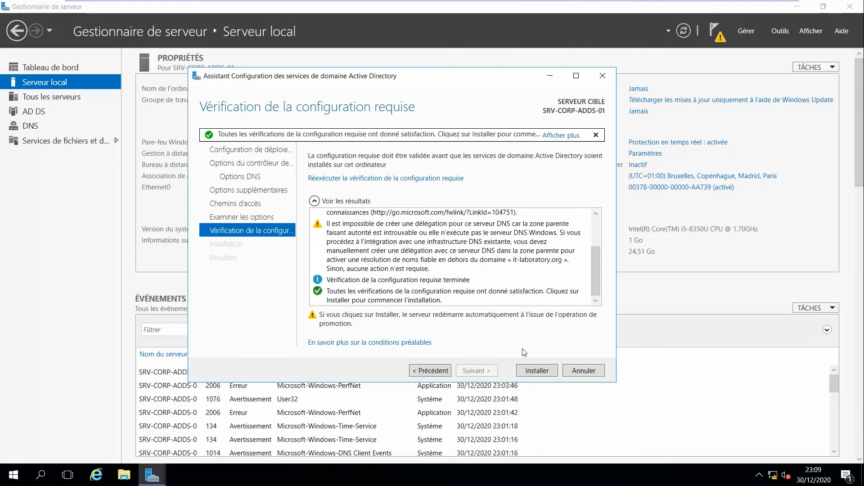
click(537, 370)
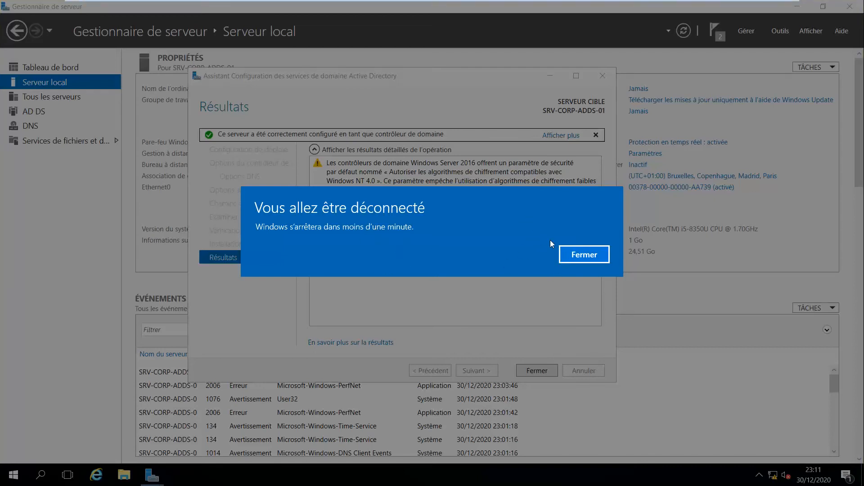
Dismiss the sign-out warning and let the server reboot to its lock screen
click(575, 253)
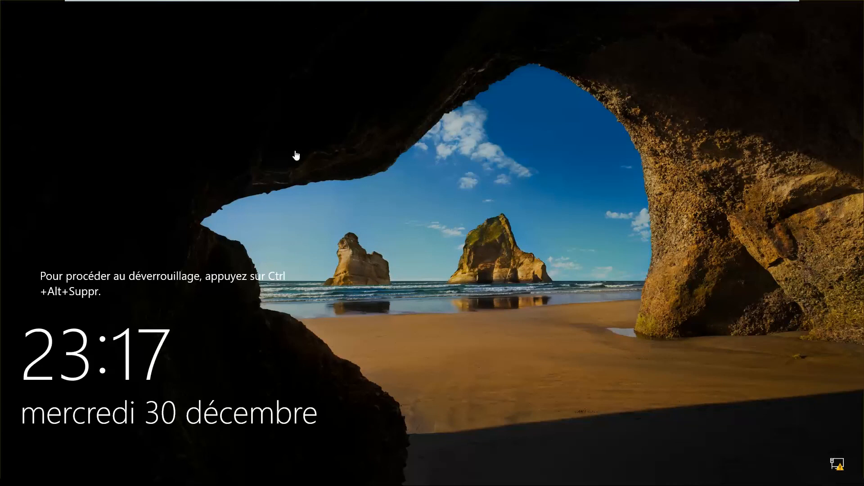
Sign in to IT-LABORATORY as Administrateur with the account password, correcting a mistyped entry
click(261, 7)
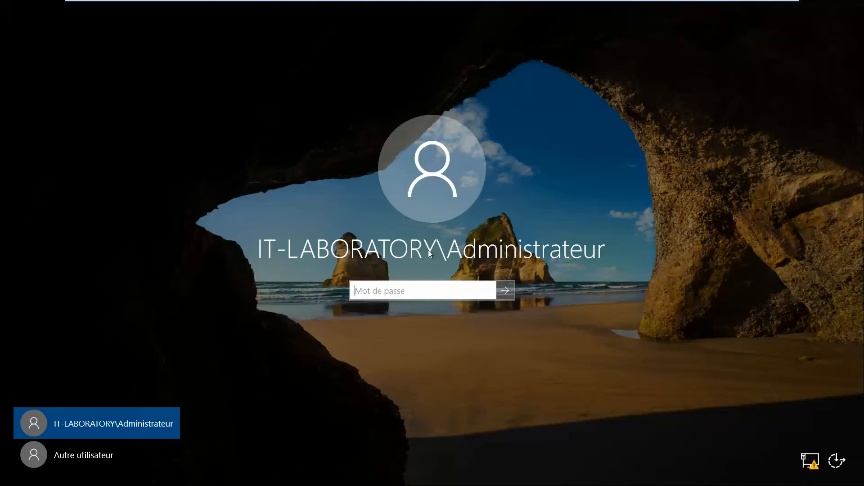
text(•••••)
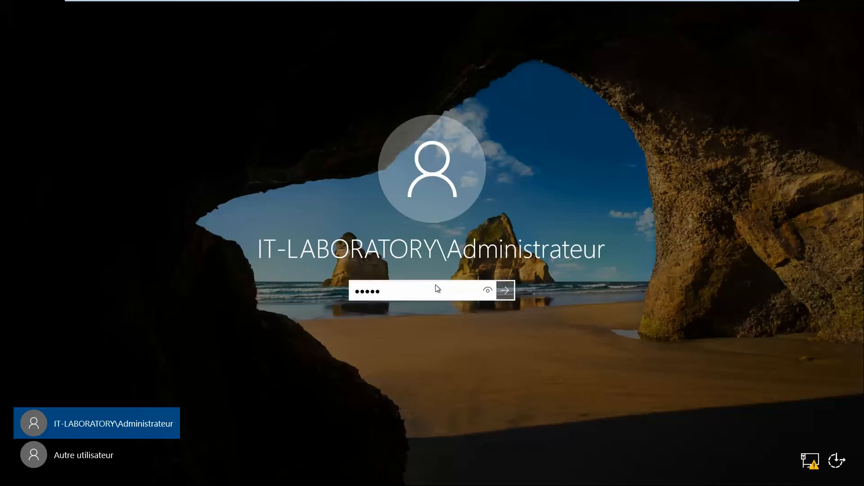
key(BackSpace)
key(BackSpace)
key(BackSpace)
key(BackSpace)
key(BackSpace)
text(••••••••)
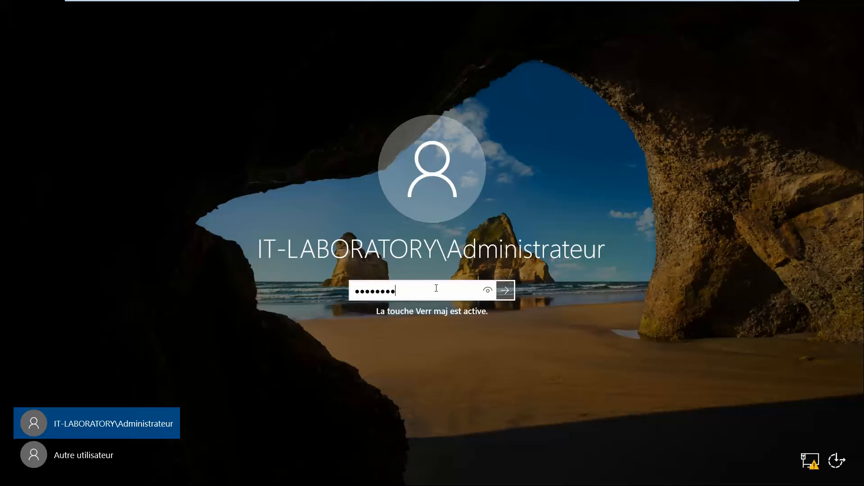
key(Return)
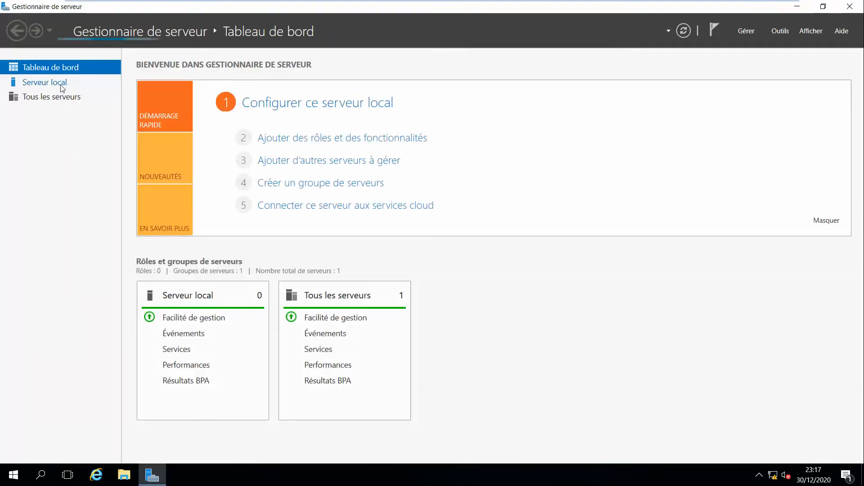
Show the Serveur local page and launch Utilisateurs et ordinateurs Active Directory from Outils
click(60, 83)
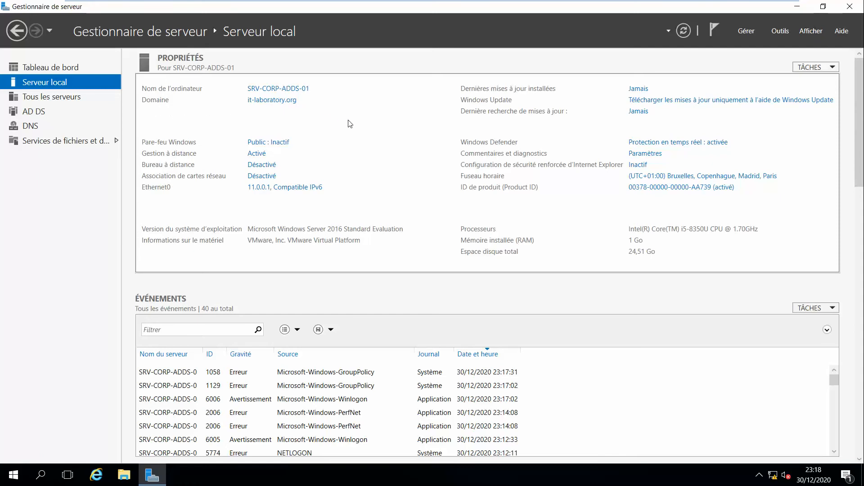
click(780, 32)
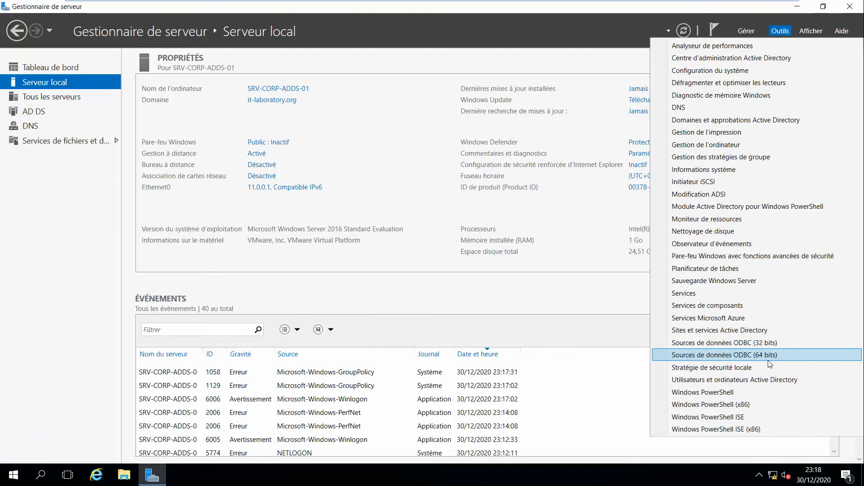
click(779, 384)
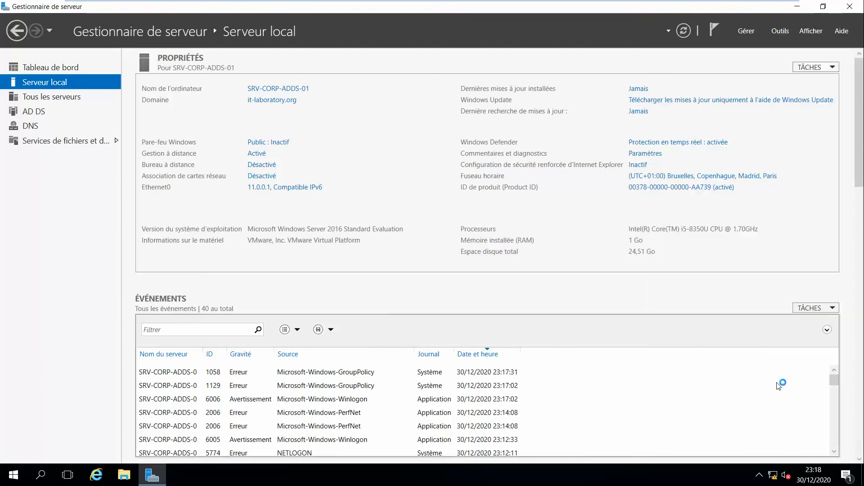
click(780, 34)
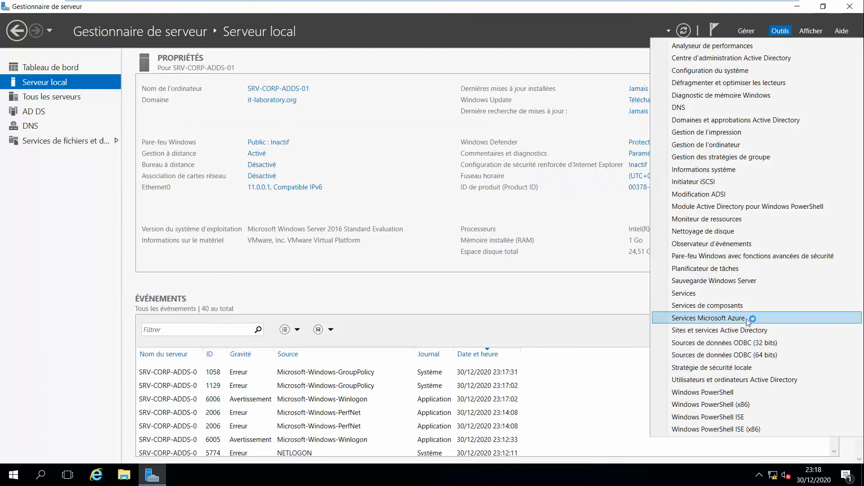
click(783, 32)
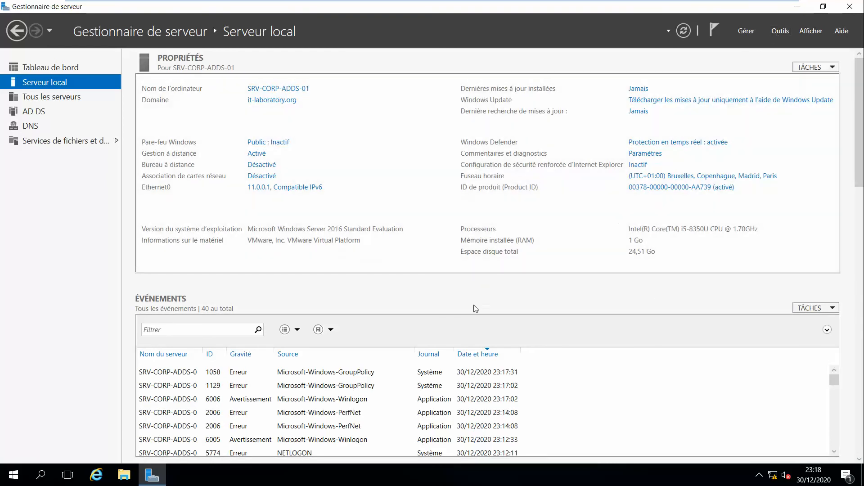
click(780, 31)
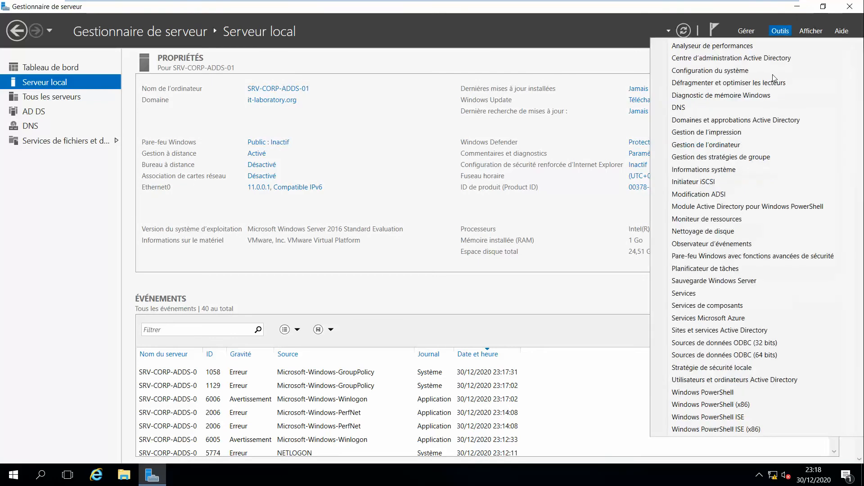
click(732, 380)
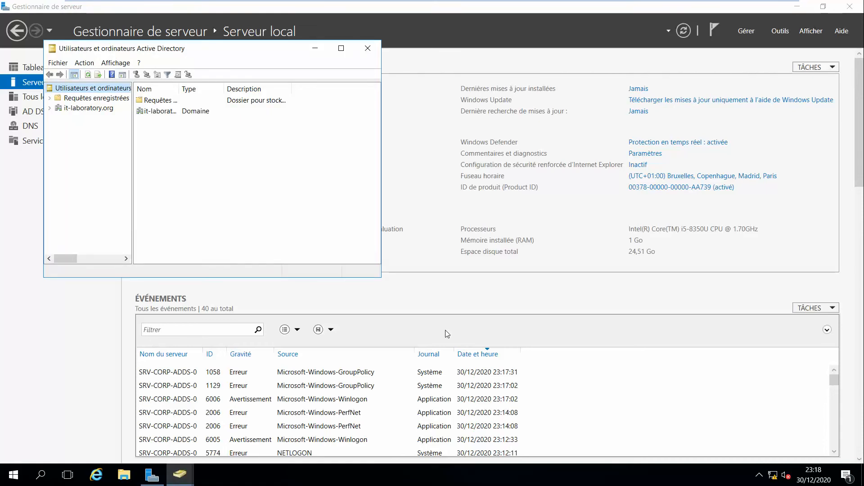
Relaunch the AD console with dsa.msc, close the duplicate window and maximize the remaining one
key(super+r)
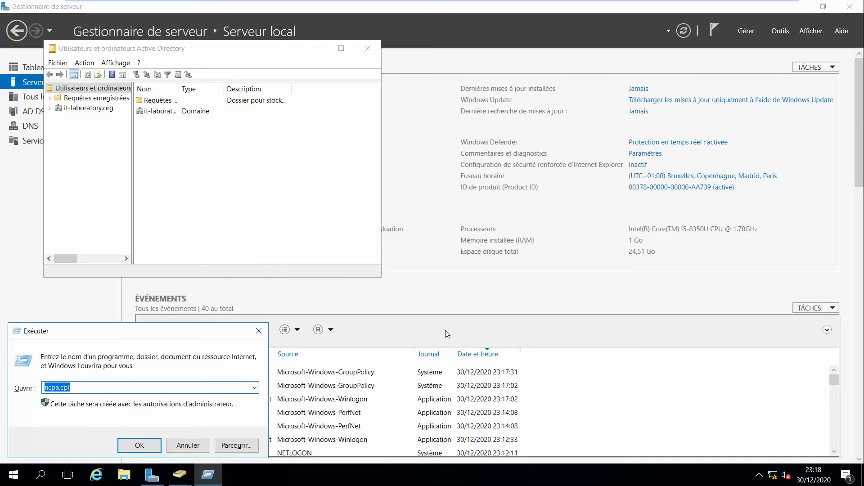
text(dsa.msc)
key(Return)
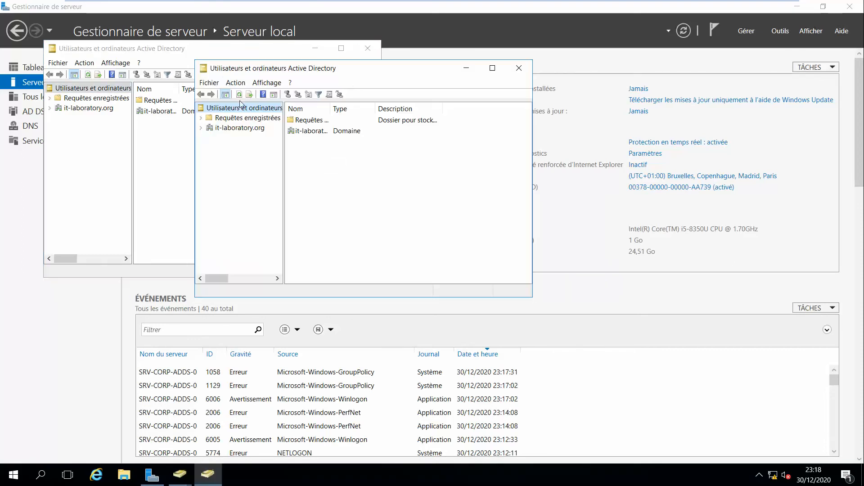
click(367, 50)
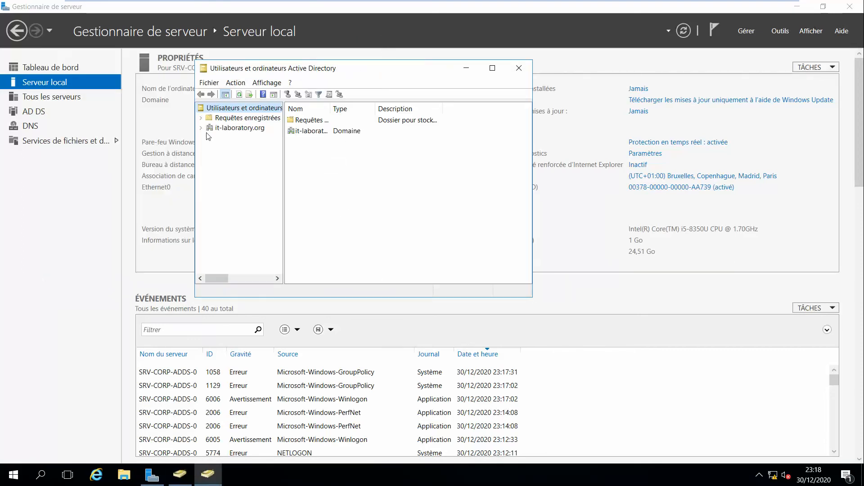
click(491, 69)
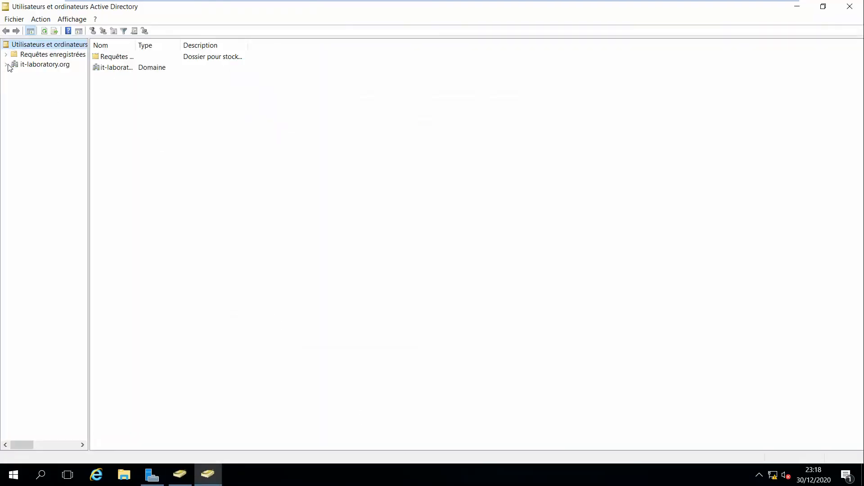
Create a new organizational unit named CORP under the it-laboratory.org domain
click(7, 66)
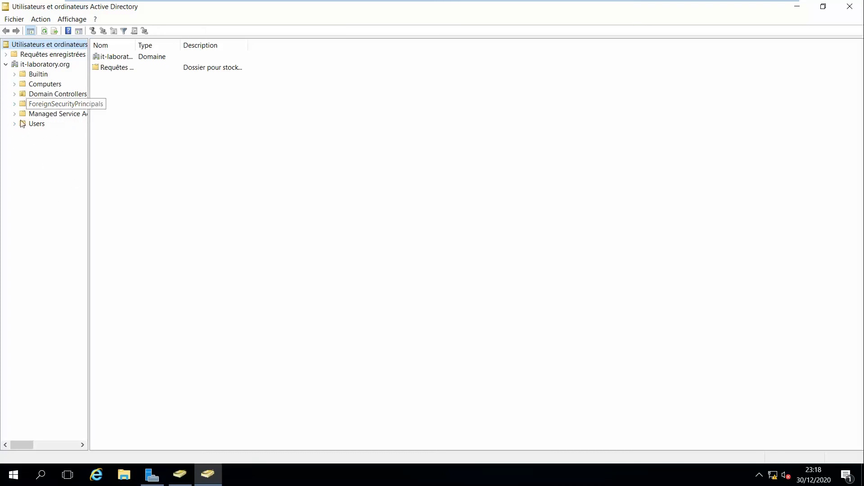
click(31, 67)
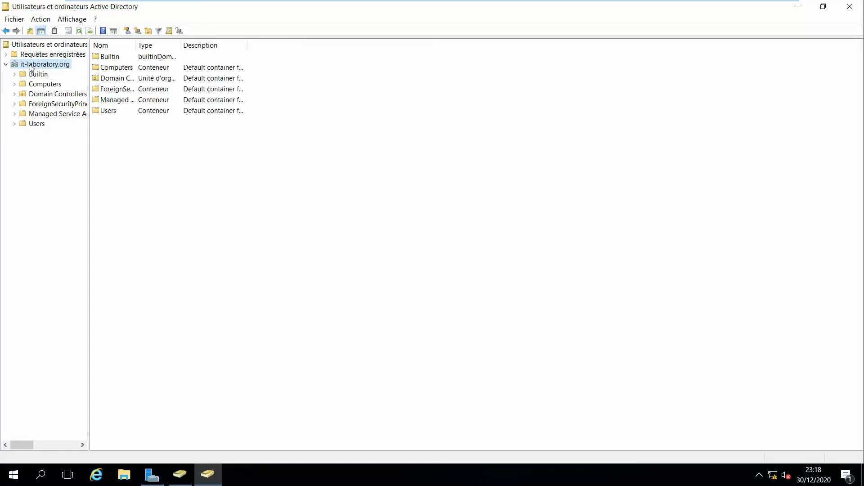
right_click(31, 67)
mouse_move(107, 138)
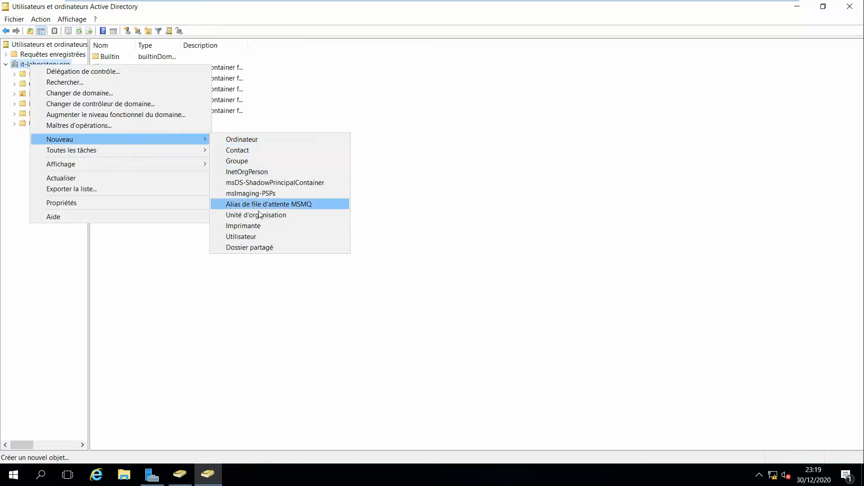
click(256, 214)
text(CORP)
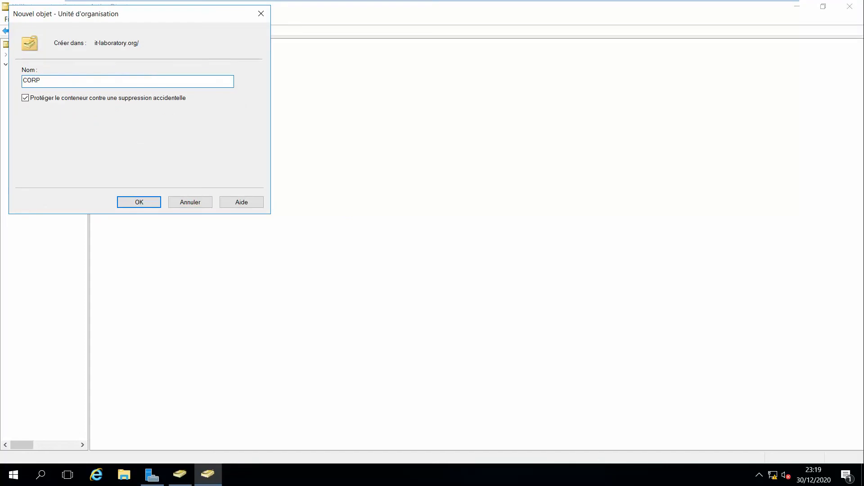
click(139, 202)
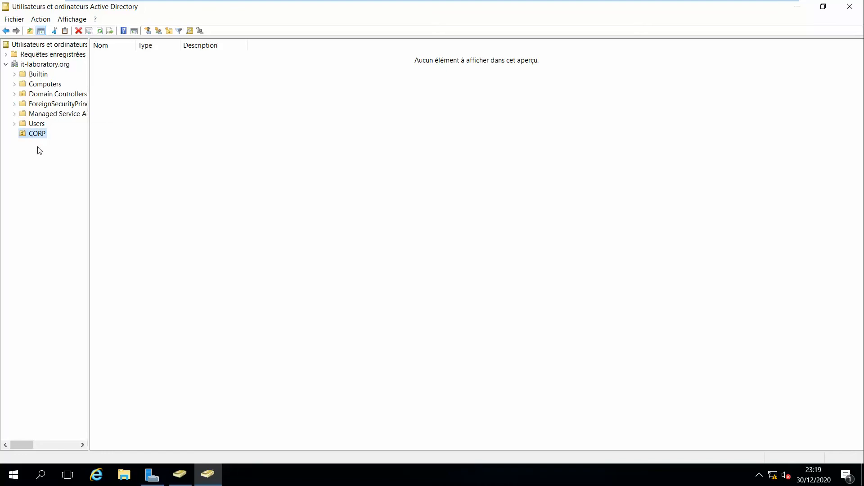
Create the utilisateur organizational unit inside CORP
right_click(37, 135)
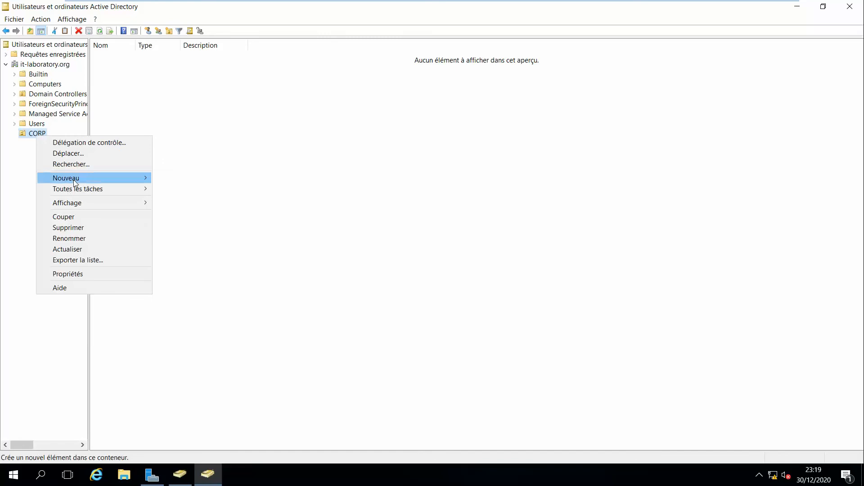
mouse_move(123, 177)
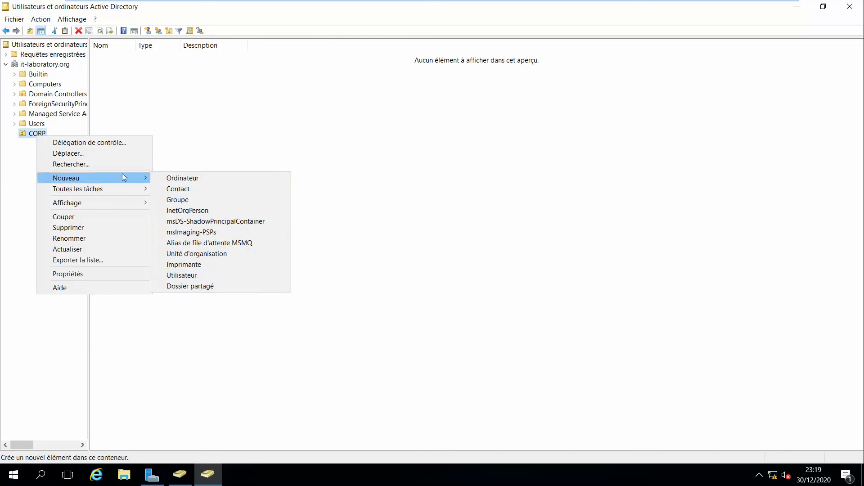
click(201, 255)
text(utilisateur)
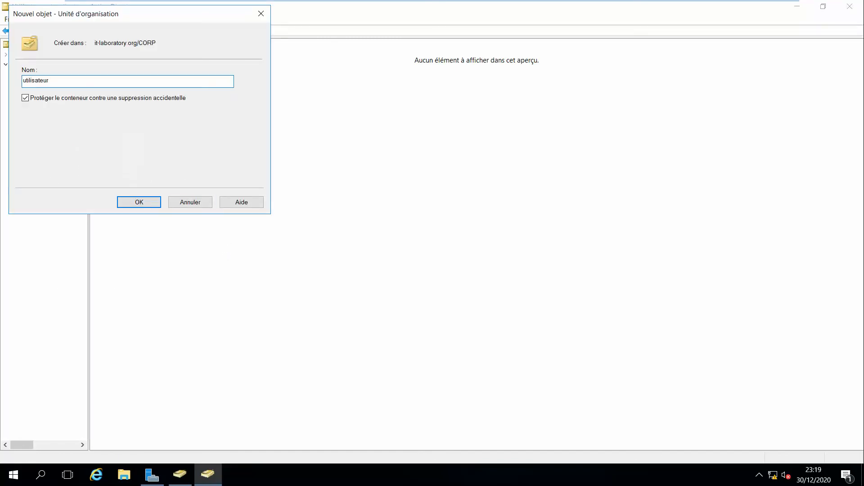
click(140, 202)
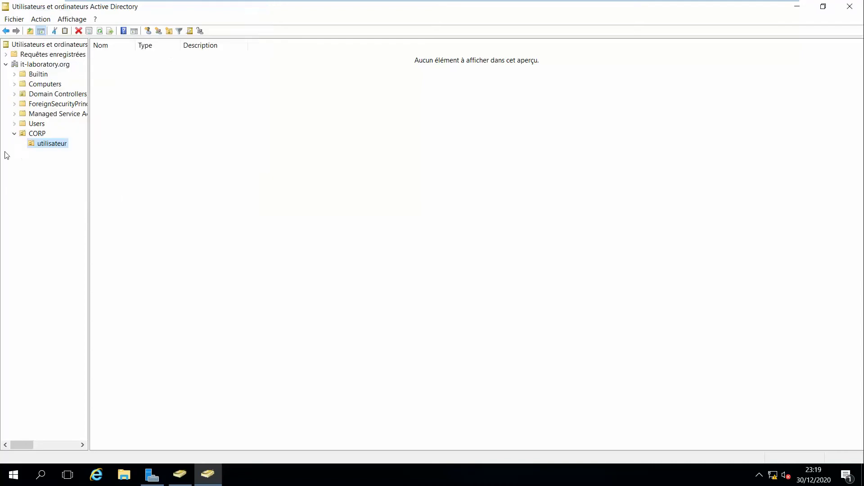
Start a stray computer object 'ordi' in CORP and cancel it
click(33, 134)
right_click(34, 135)
mouse_move(148, 179)
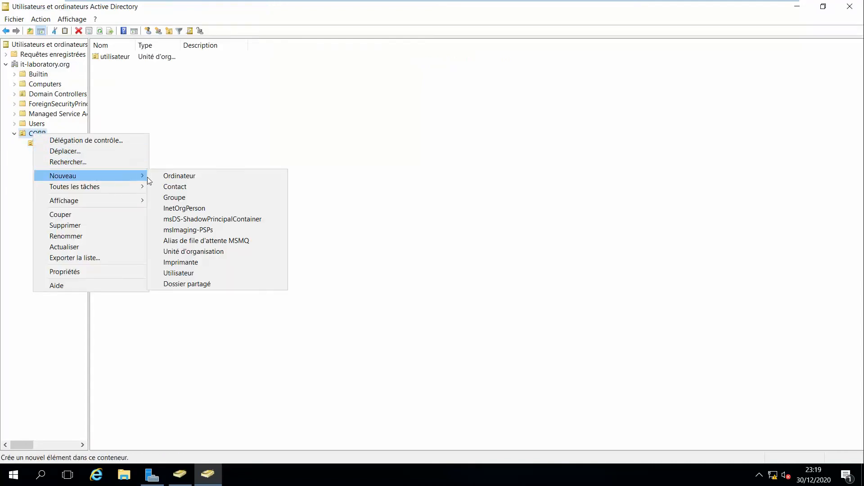
click(176, 178)
text(ordi)
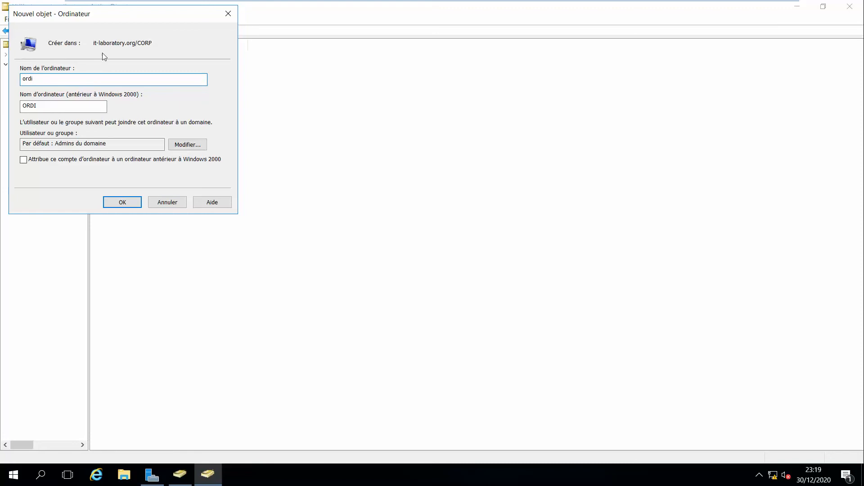
click(158, 202)
Create the ordinnateur organizational unit inside CORP
right_click(44, 133)
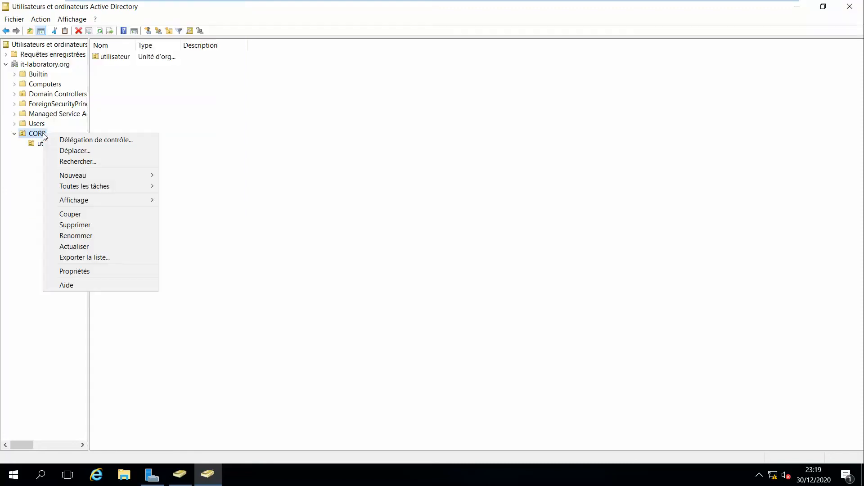
mouse_move(95, 176)
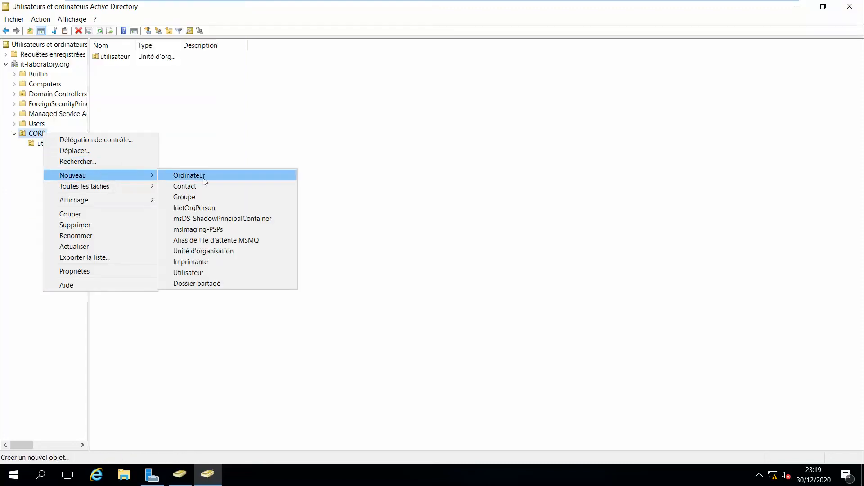
click(203, 250)
text(ordi)
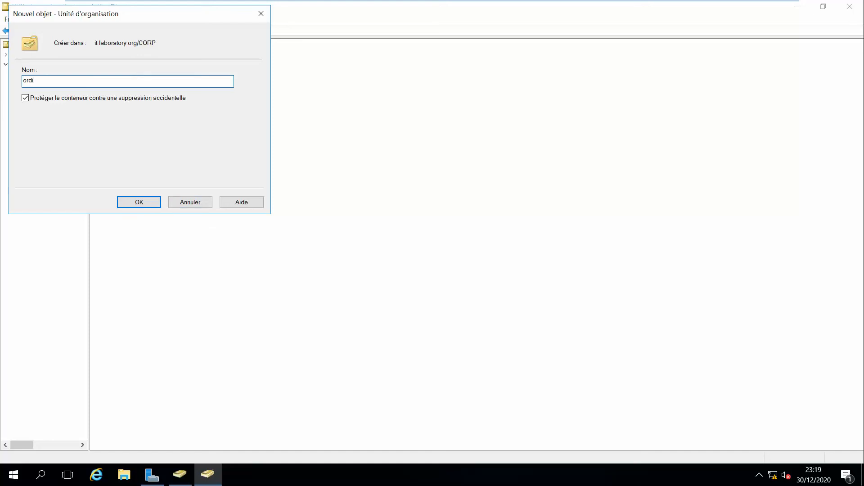
text(nnateur)
click(141, 202)
click(52, 144)
right_click(199, 114)
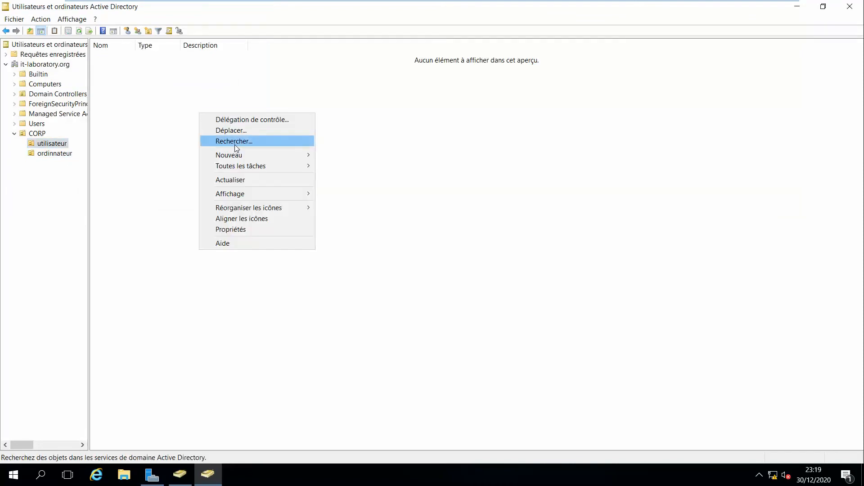
Start a new user in utilisateur named user-fr-01 with logon name user-fr-01
mouse_move(276, 154)
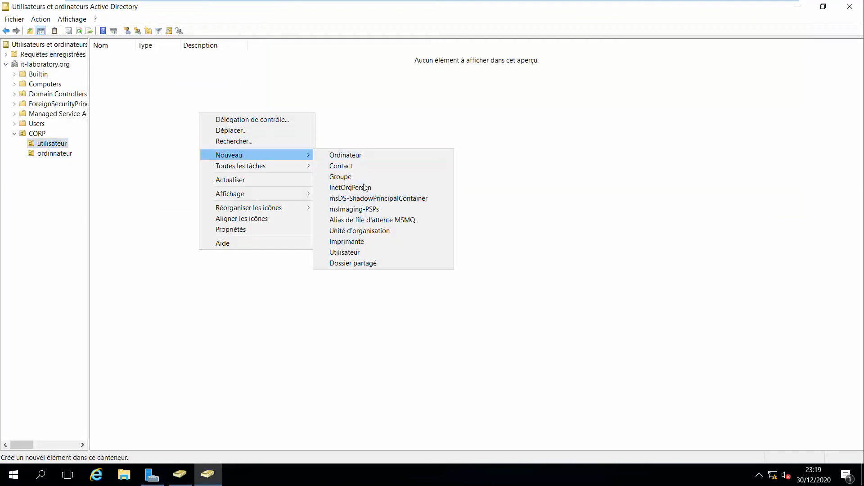
click(364, 252)
drag(88, 17, 338, 81)
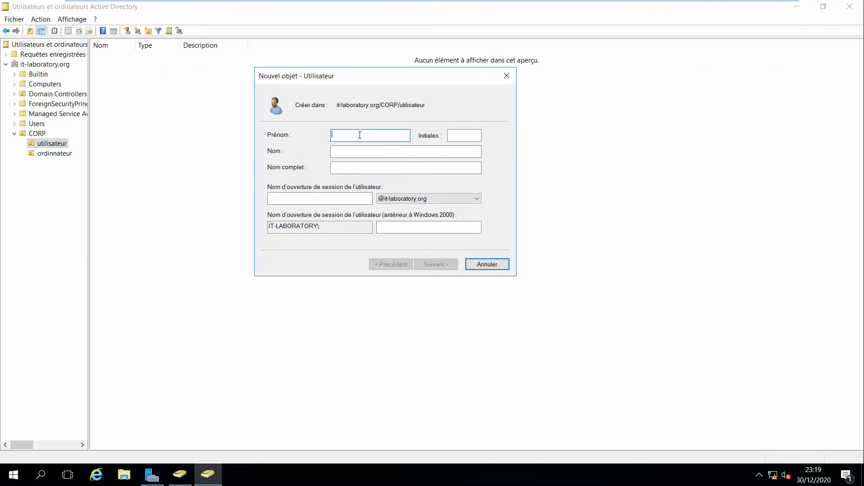
text(user-fr-01)
click(349, 137)
click(345, 199)
text(user)
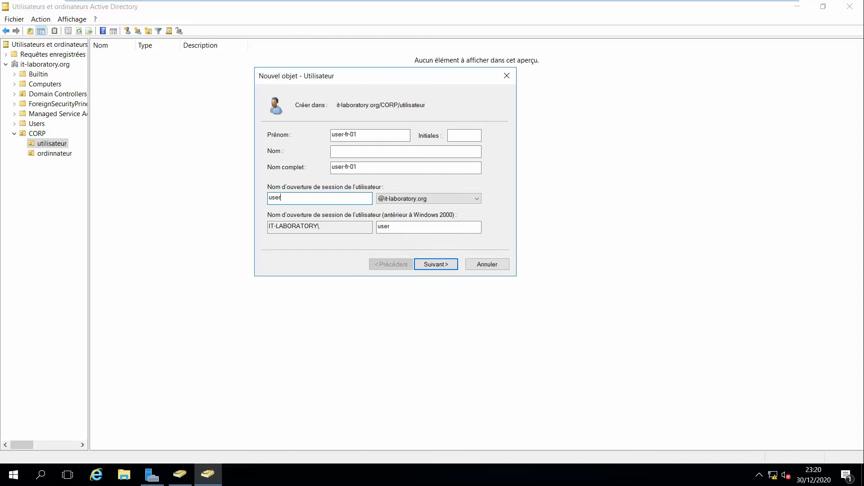
text(-fr-01)
Tick 'cannot change password' and 'never expires', set the account password, and finish the user
click(425, 264)
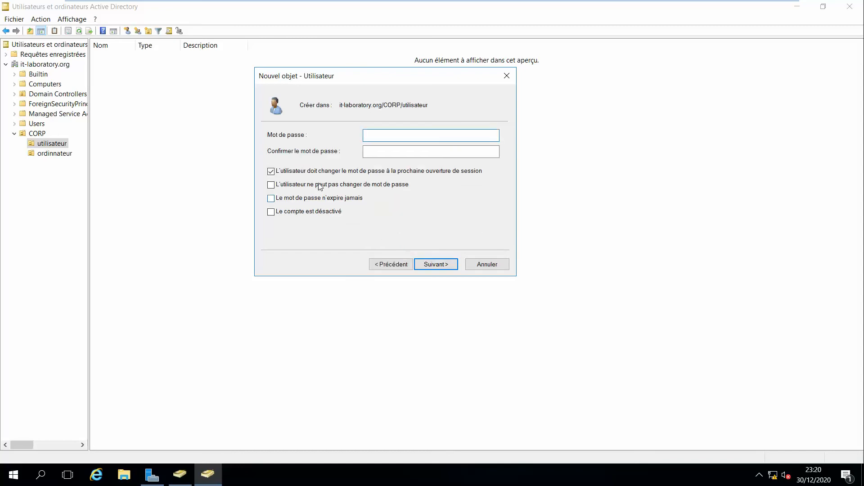
click(296, 189)
click(314, 199)
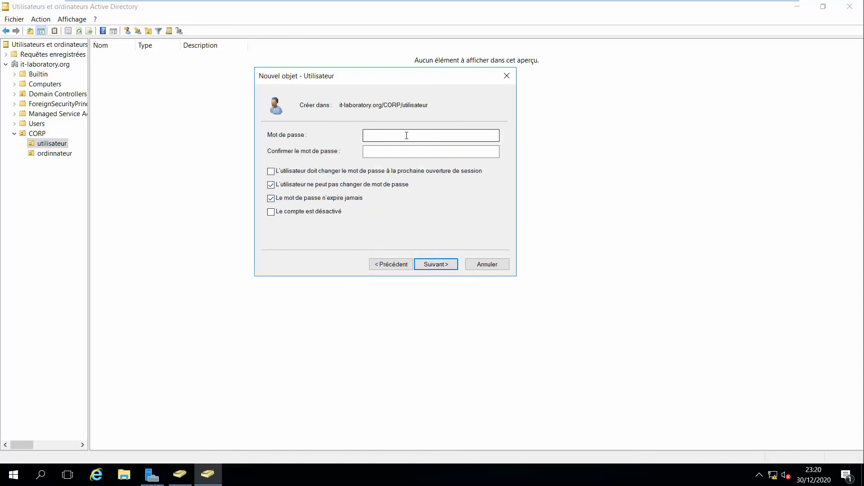
click(398, 139)
text(•••••)
key(Caps_Lock)
text(•••••)
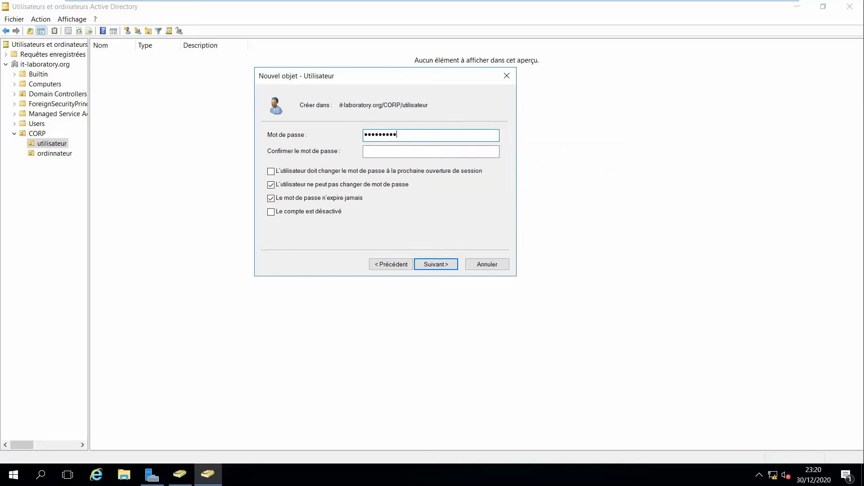
key(Tab)
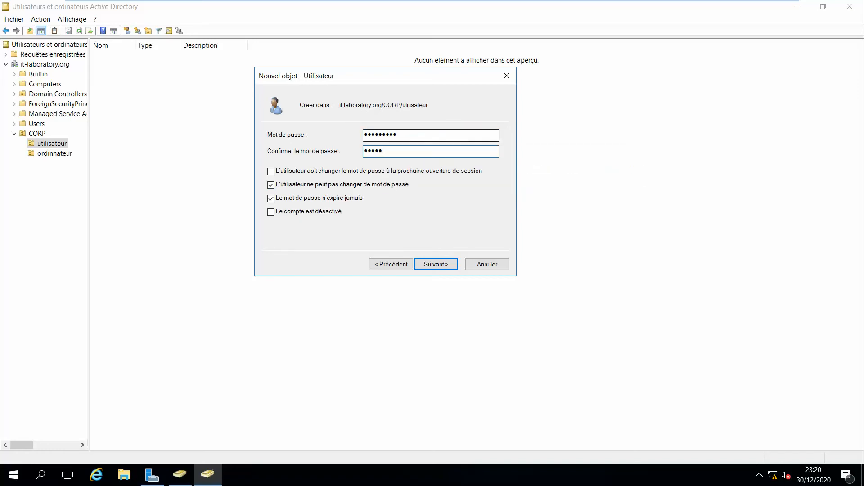
key(Return)
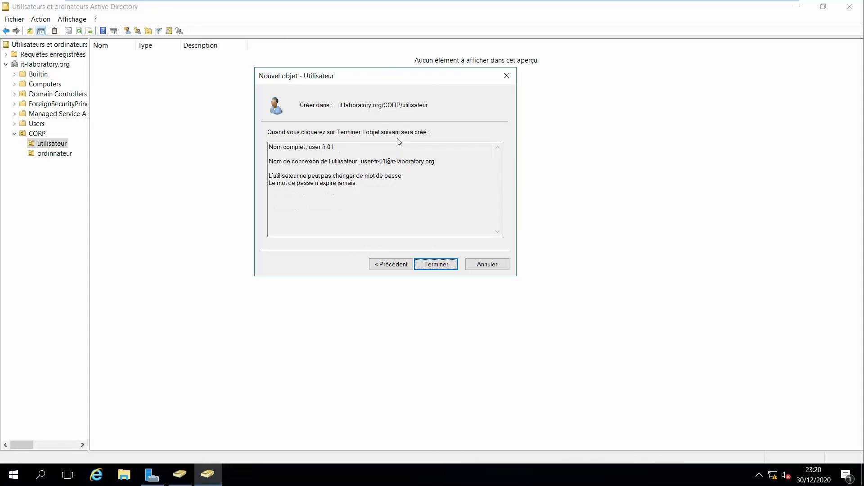
key(Return)
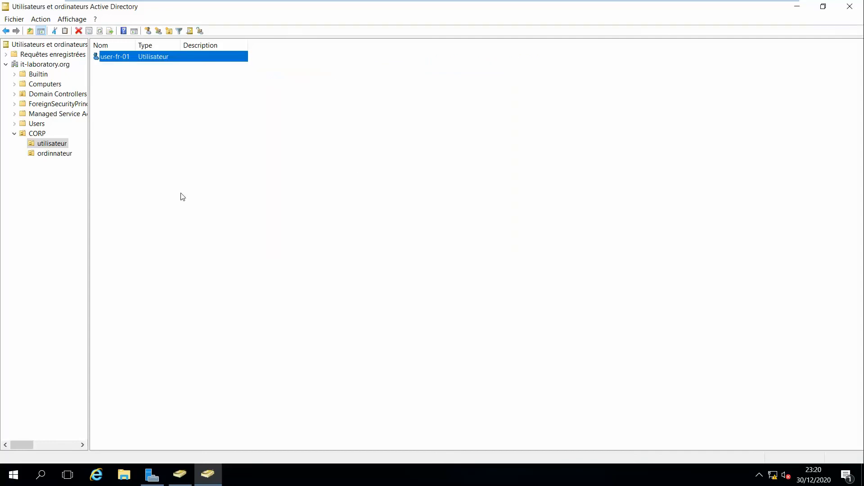
click(53, 156)
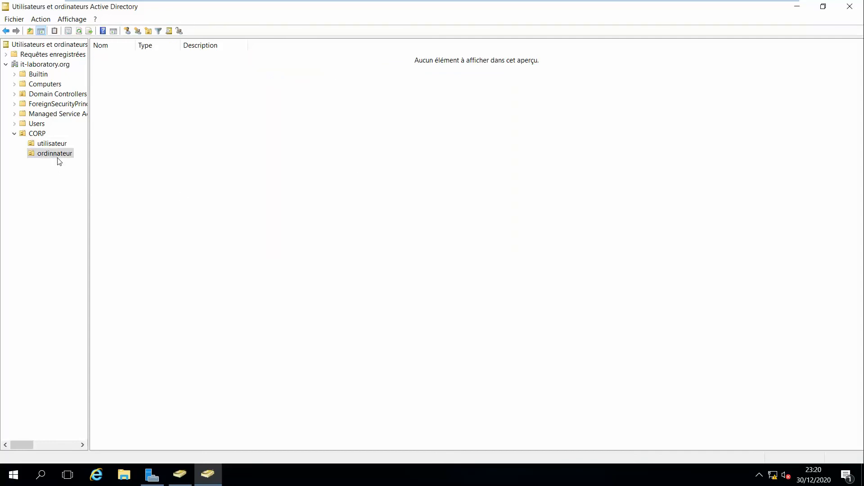
Create the computer account D-FRPAR-001 in the ordinnateur unit
right_click(217, 139)
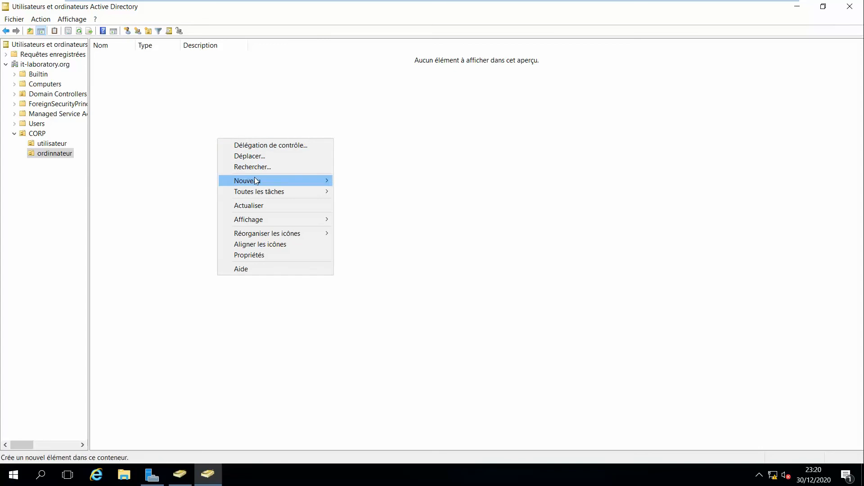
mouse_move(255, 179)
click(348, 183)
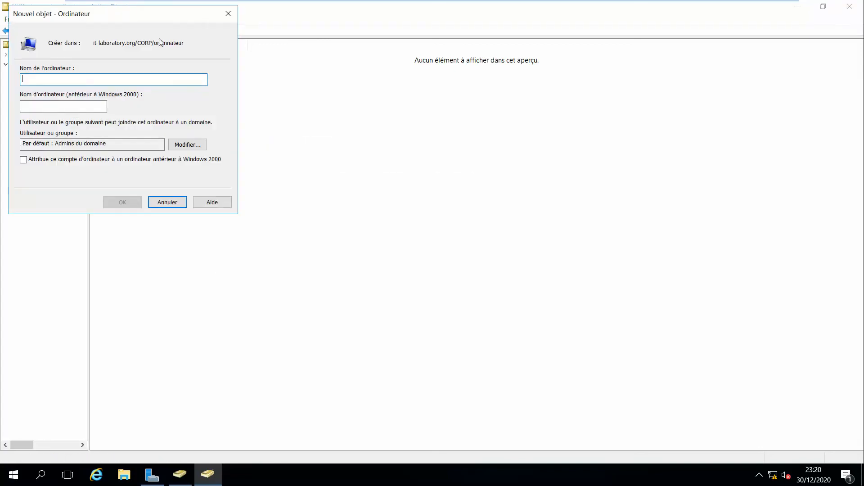
drag(142, 12, 584, 155)
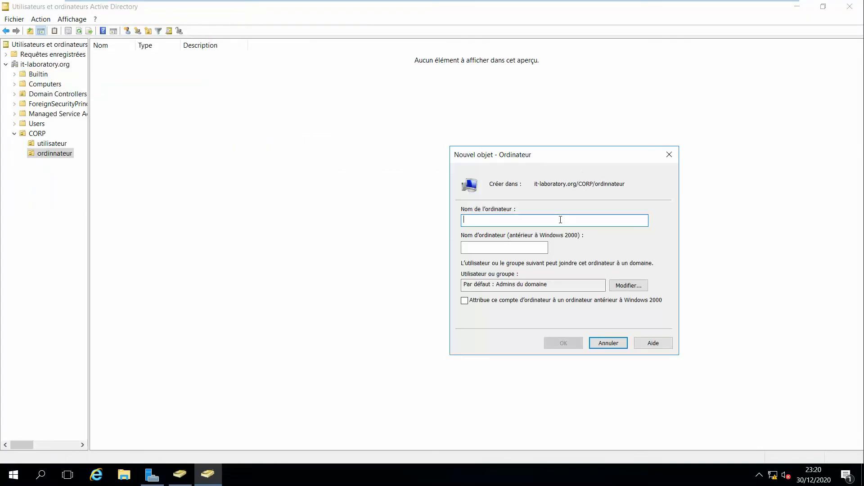
text(D)
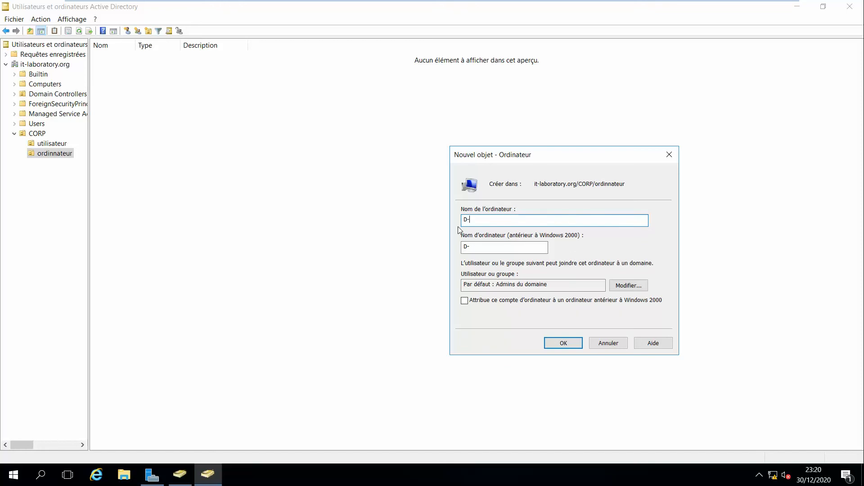
text(-FRPAR)
drag(475, 219, 469, 220)
click(487, 220)
text(-001)
click(558, 348)
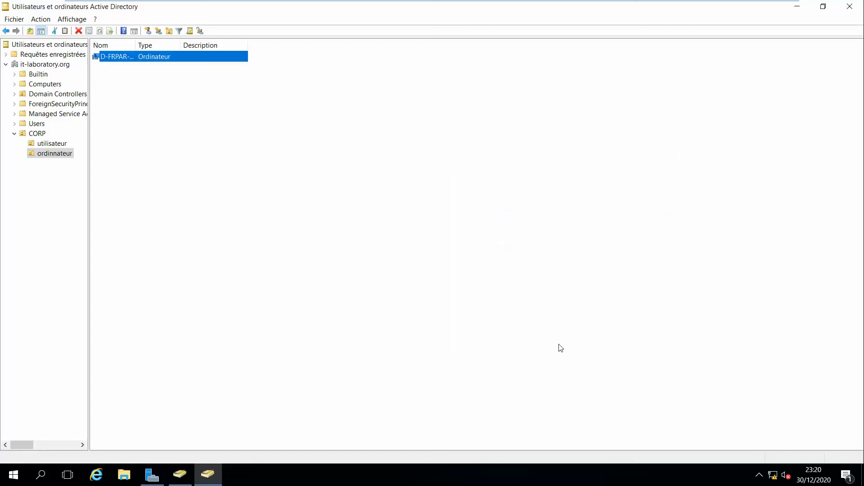
Widen the Nom column to show full names and select CORP in the tree
click(181, 88)
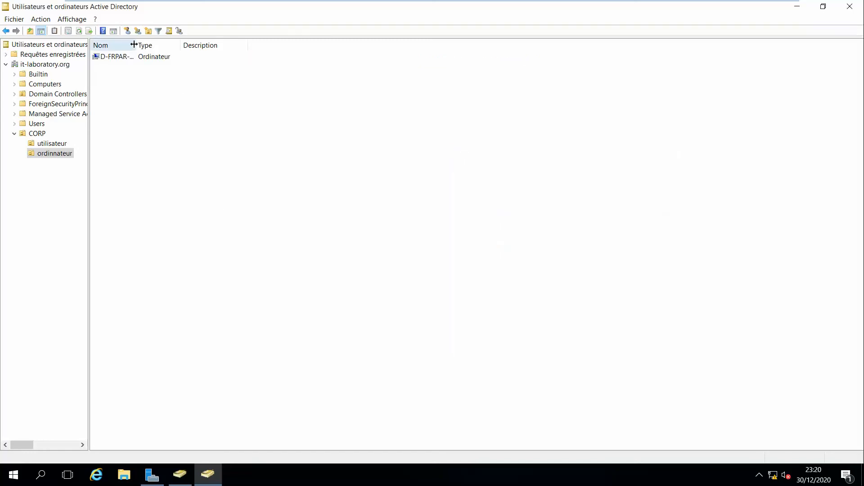
drag(136, 44, 158, 81)
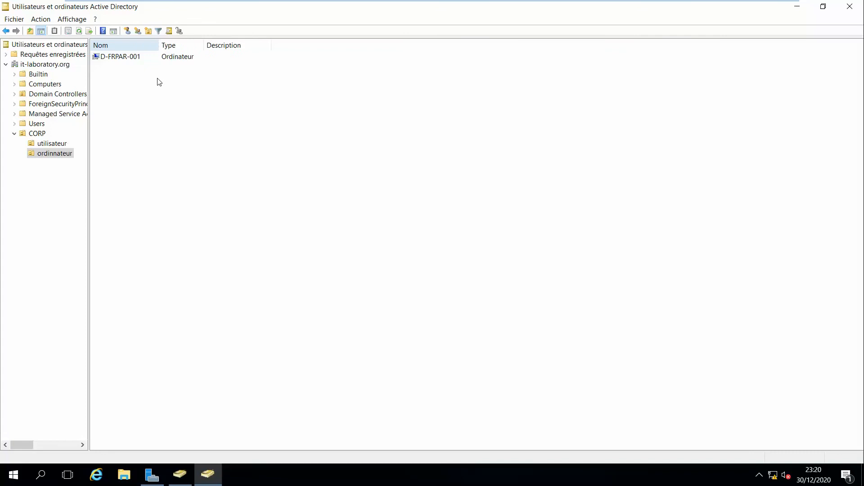
click(53, 193)
click(37, 134)
right_click(38, 134)
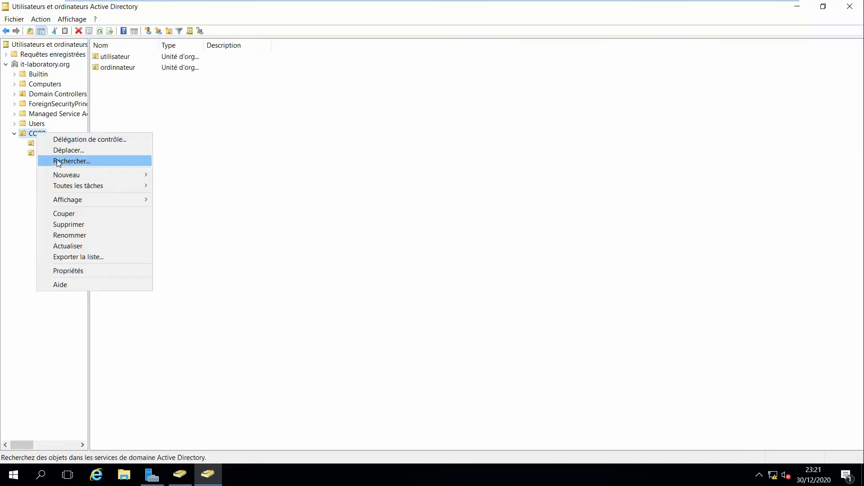
Start a new user in CORP with name sysadmin and logon name sysadmin
mouse_move(83, 175)
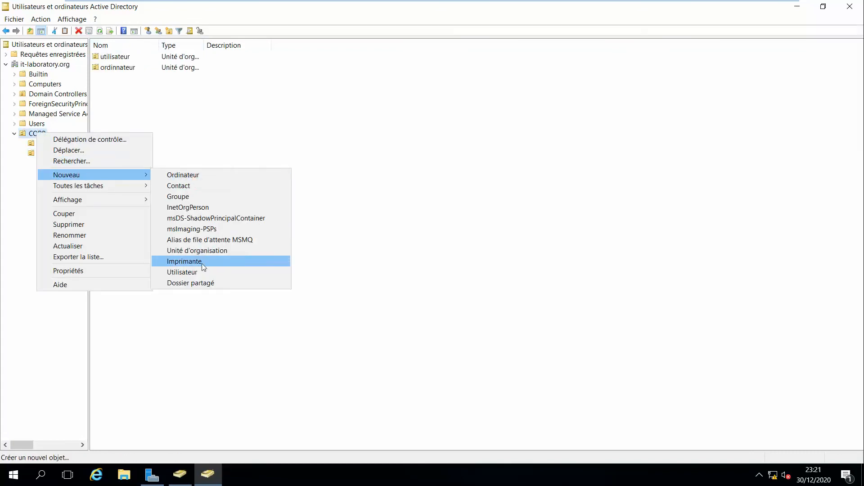
click(213, 273)
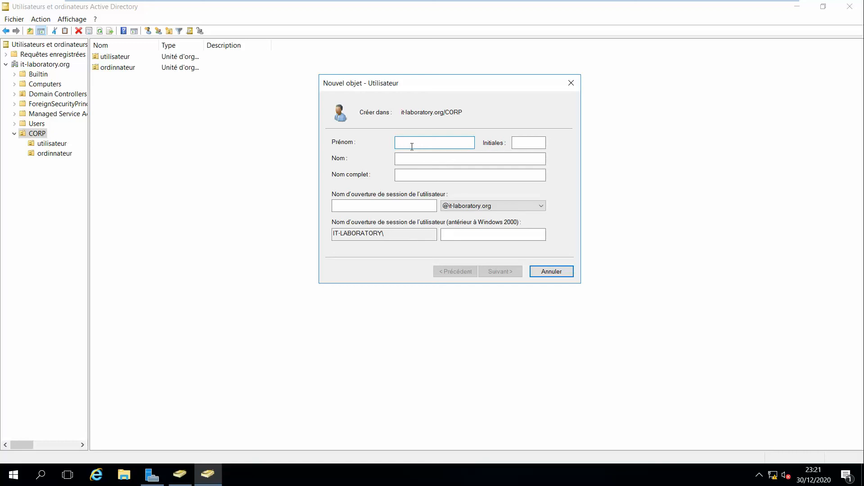
text(sysadmin)
key(Tab)
key(Tab)
key(Tab)
key(Tab)
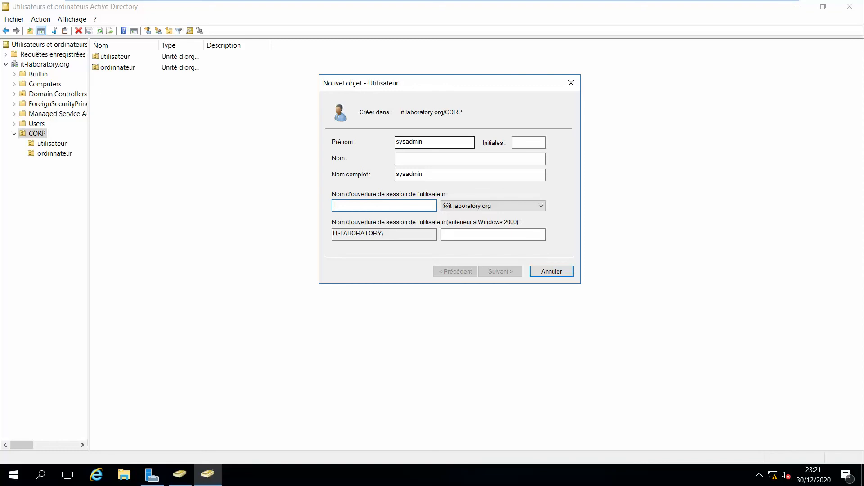
text(sysadmin)
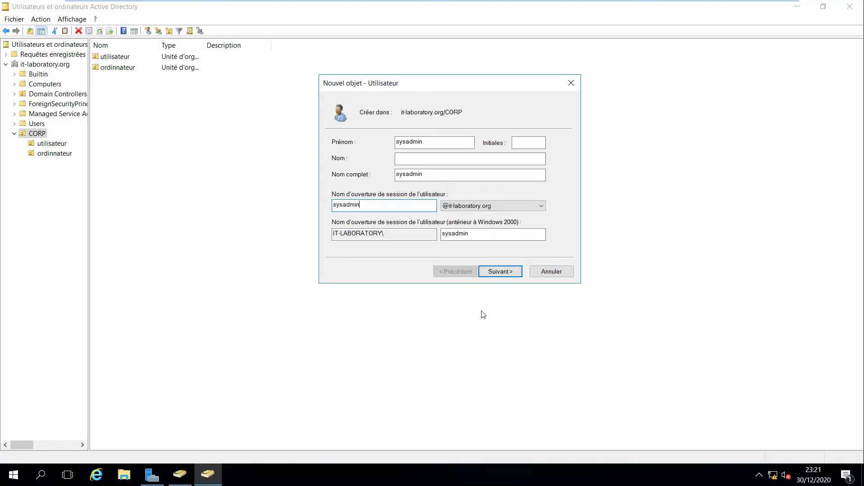
Untick forced change, tick cannot-change and never-expires, set the password and finish sysadmin
click(500, 272)
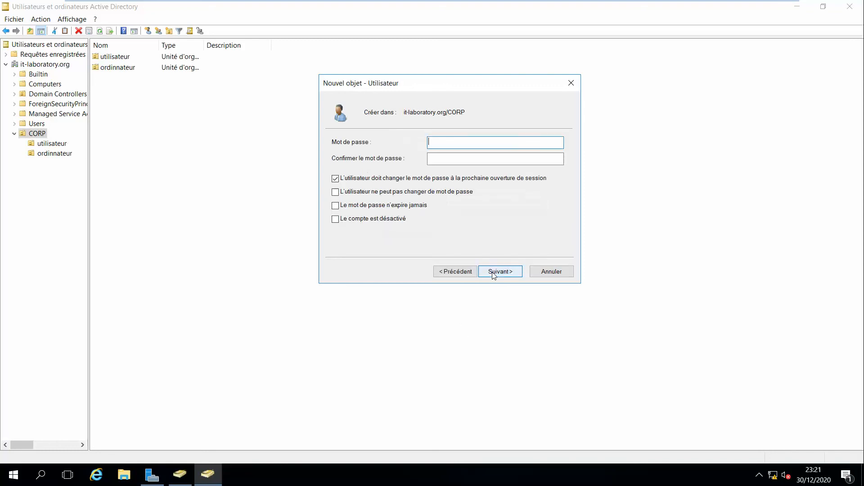
click(335, 179)
click(335, 191)
click(335, 205)
click(458, 143)
text(•••••••)
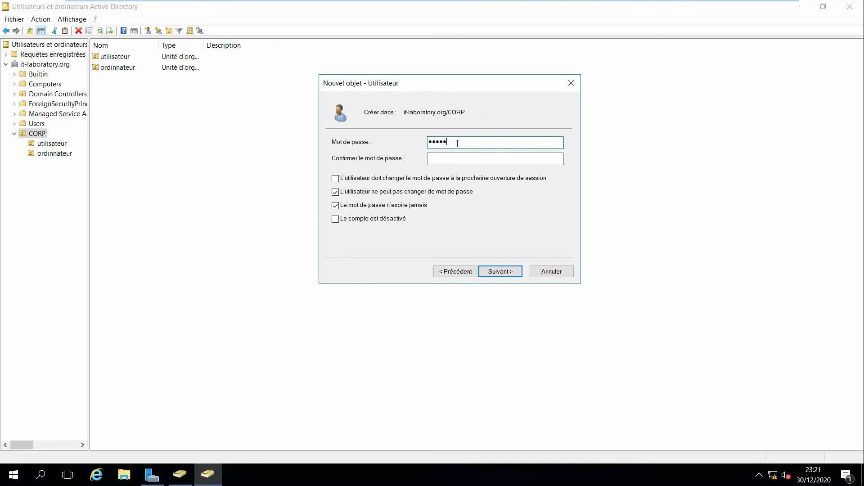
key(Tab)
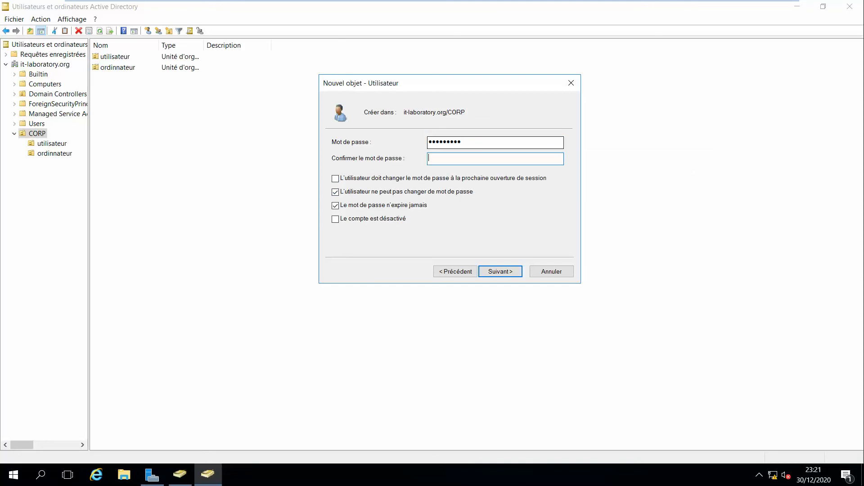
text(•••••••••)
key(Return)
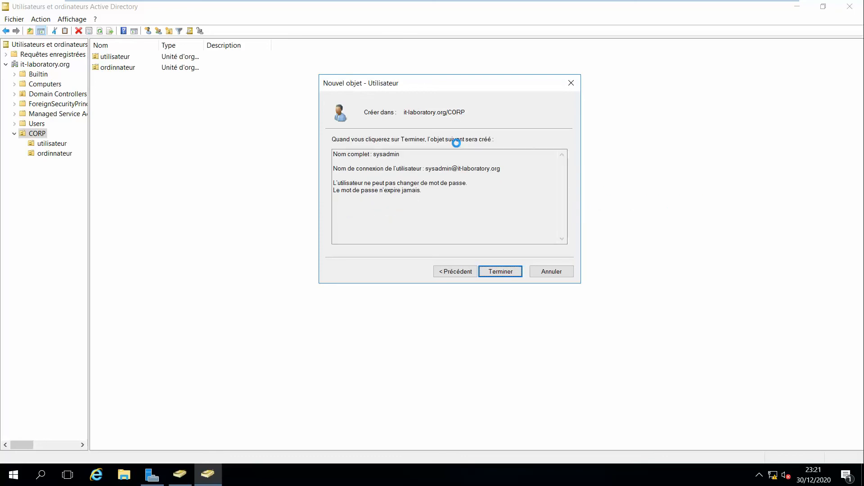
key(Return)
right_click(172, 69)
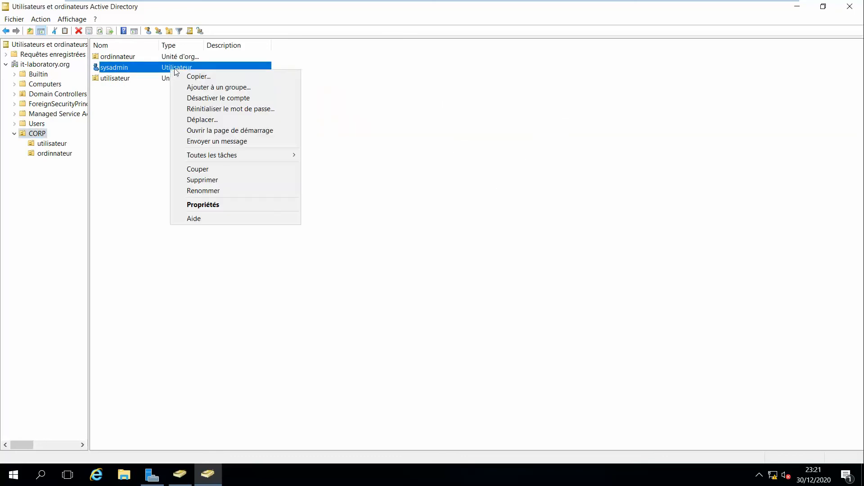
Add sysadmin to Admins du domaine by searching 'admin' and confirming the group
mouse_move(237, 155)
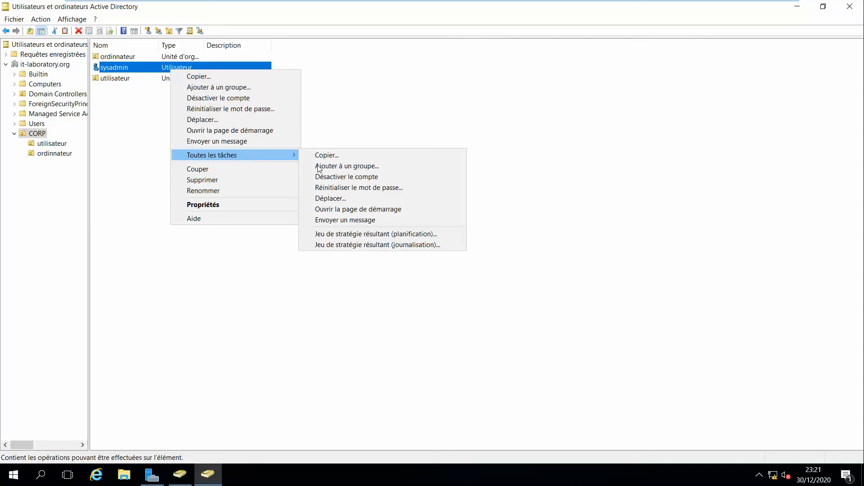
click(337, 167)
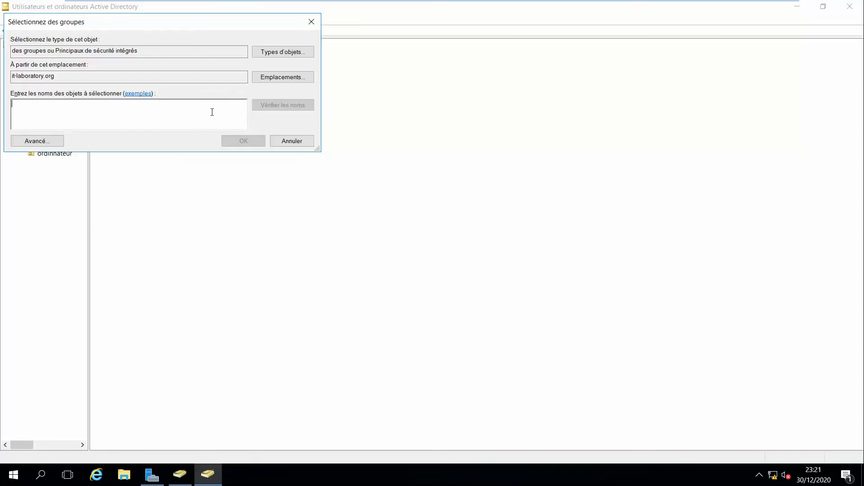
text(admin)
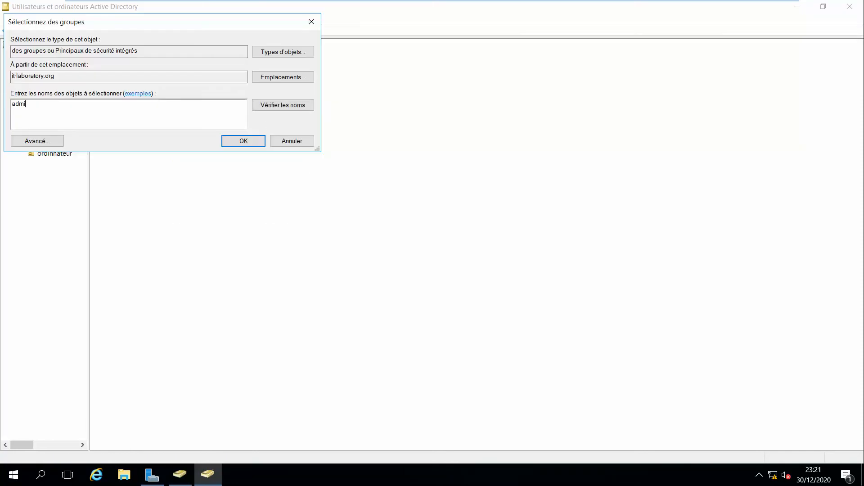
click(251, 107)
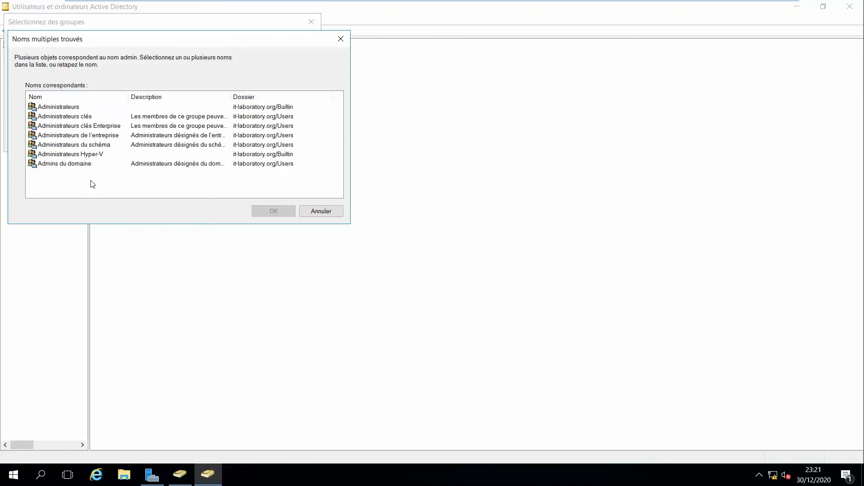
click(86, 164)
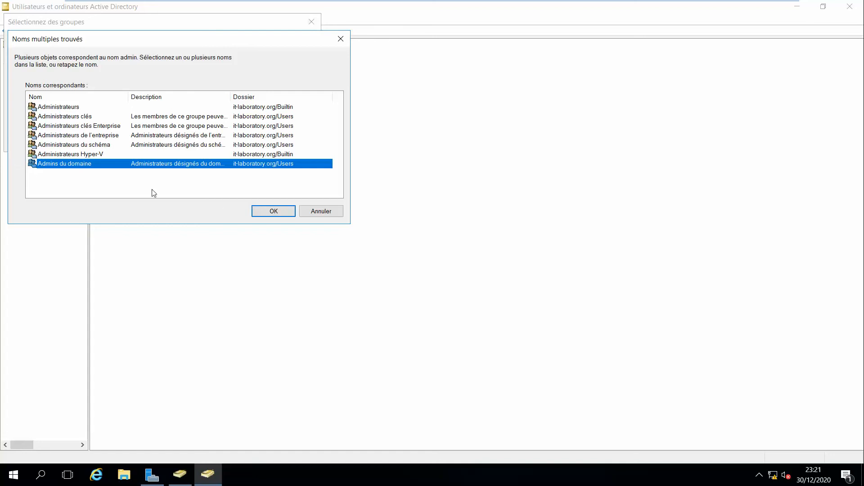
click(271, 210)
click(233, 145)
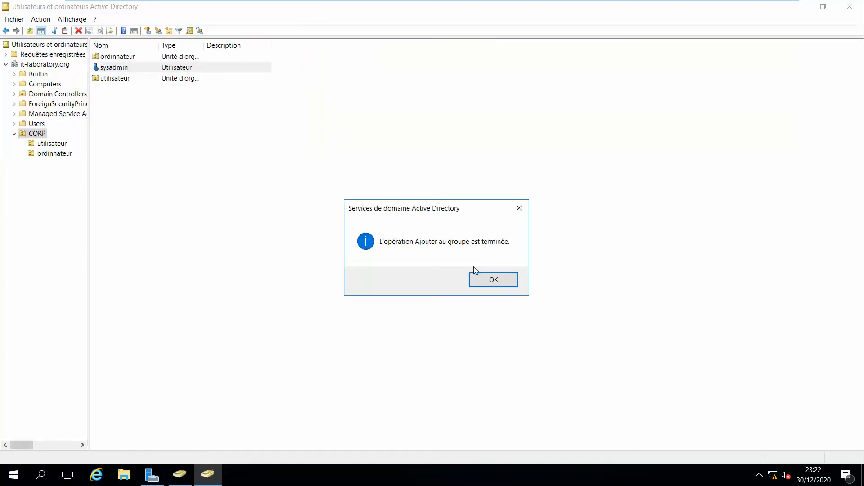
click(476, 279)
click(220, 177)
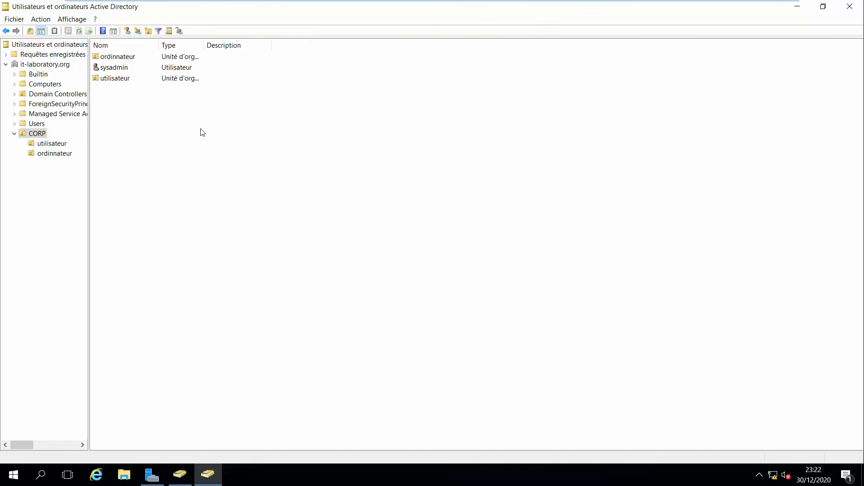
Switch to the D-FRPAR-001 client VM and refresh its desktop
mouse_move(389, 4)
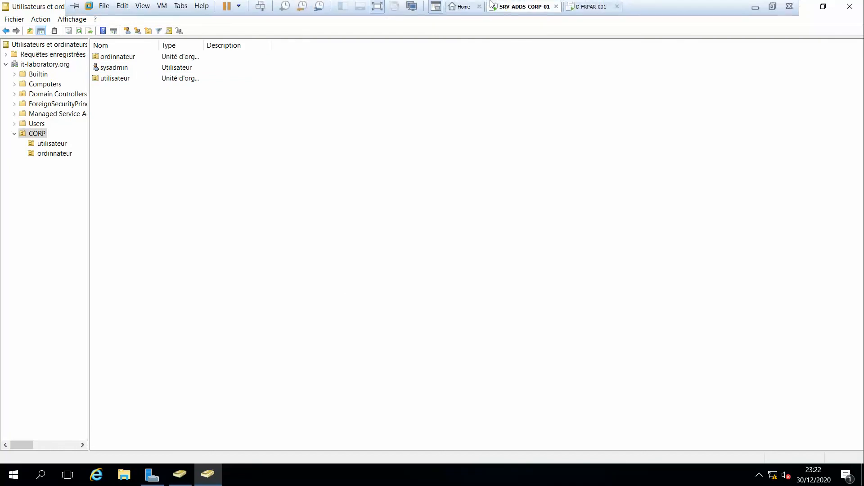
click(589, 8)
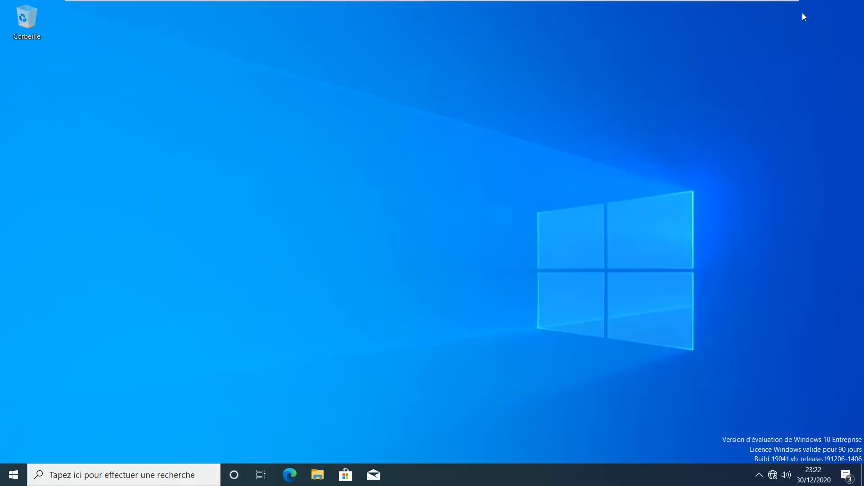
right_click(481, 154)
click(517, 188)
Search for 'ce pc' and open its Propriétés
key(super)
mouse_move(19, 358)
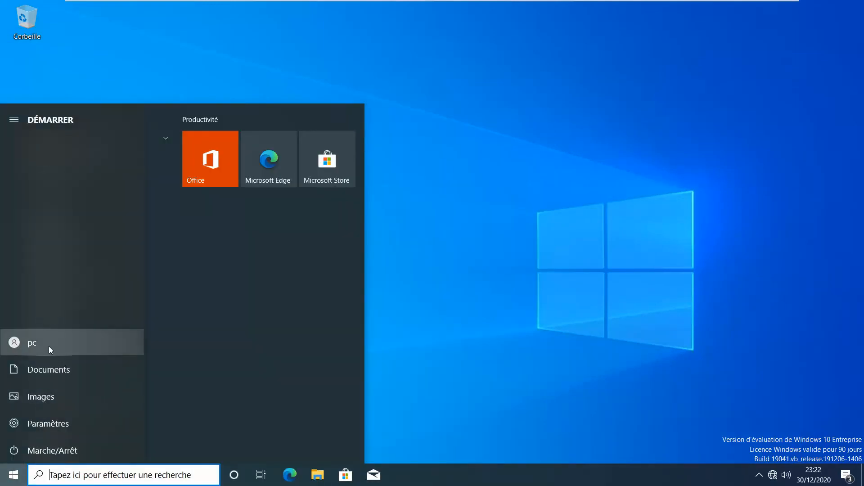
click(496, 279)
click(97, 473)
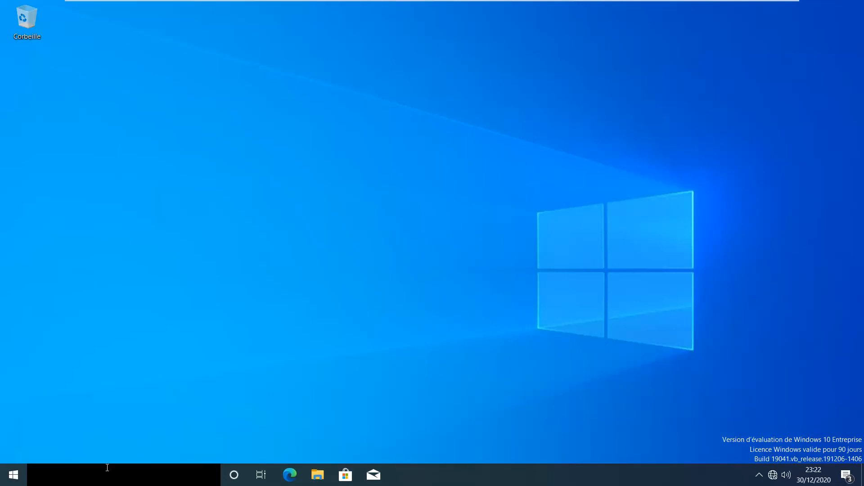
text(ce p)
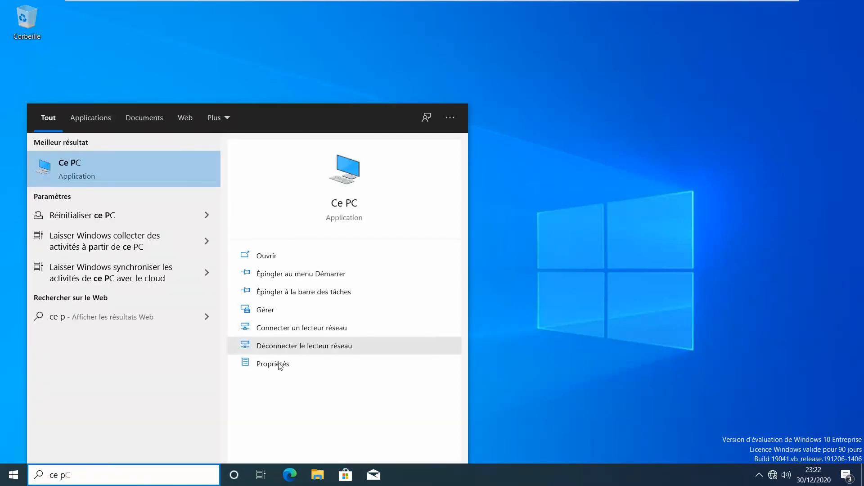
click(279, 365)
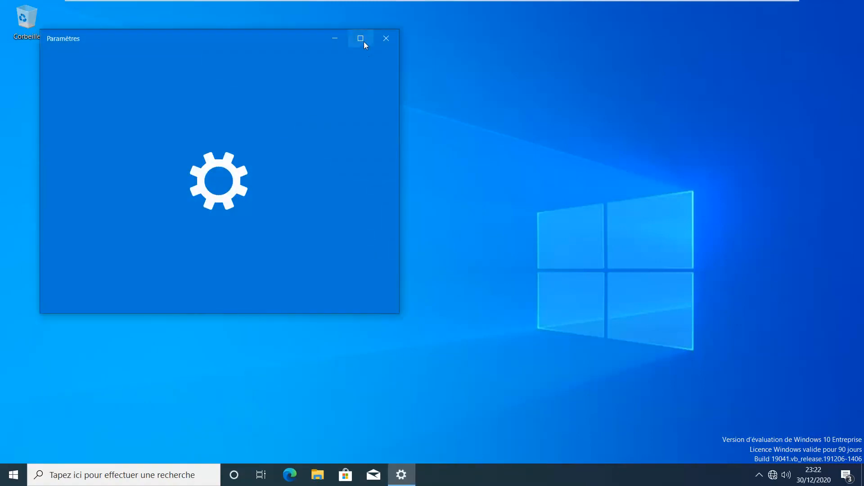
Maximize Settings and open the rename dialog for DESKTOP-CV3BV9U (WORKGROUP) via advanced system settings
click(364, 42)
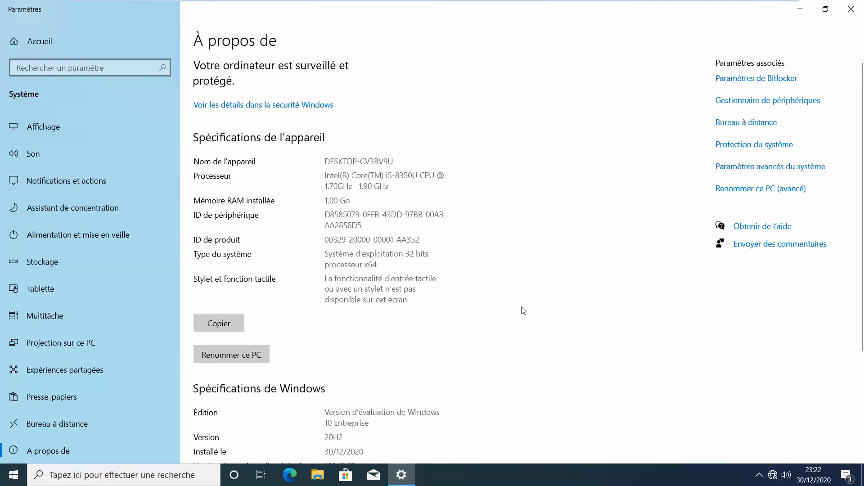
click(791, 170)
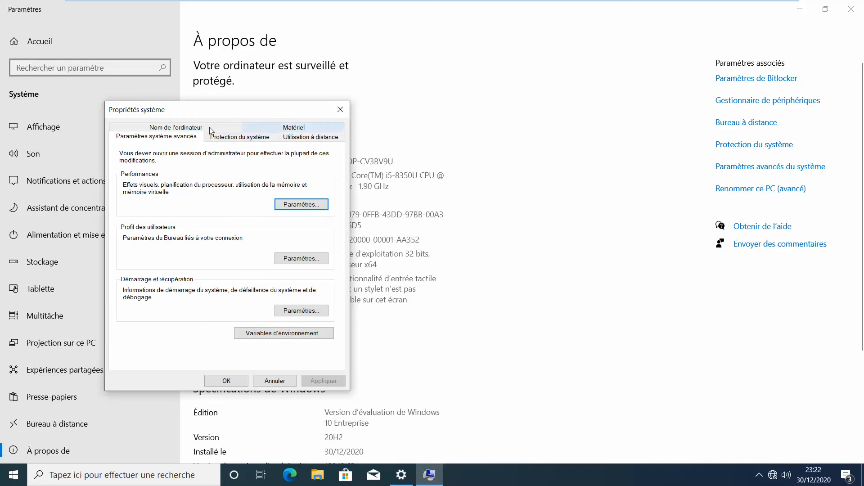
click(229, 127)
drag(250, 209, 191, 210)
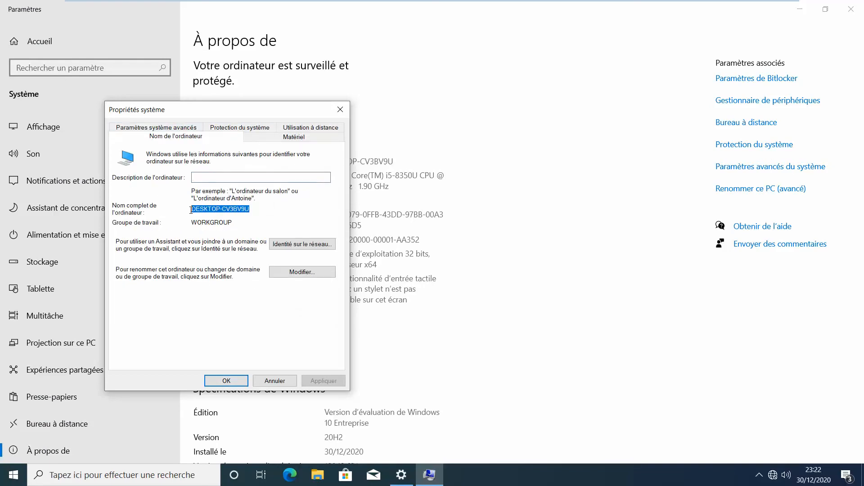
click(254, 211)
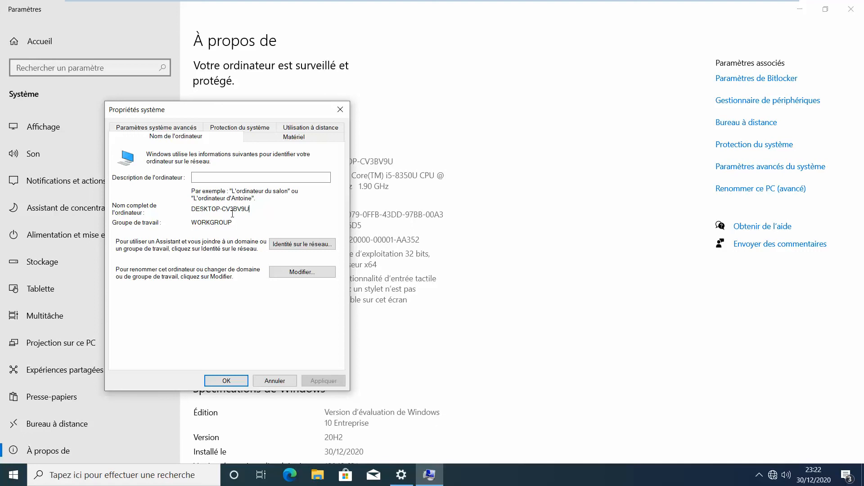
drag(254, 212, 196, 210)
click(232, 209)
drag(251, 210, 192, 212)
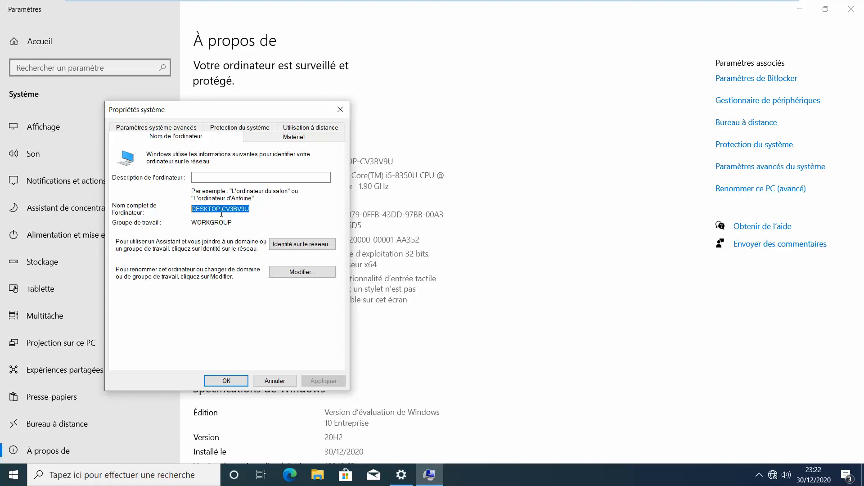
click(223, 210)
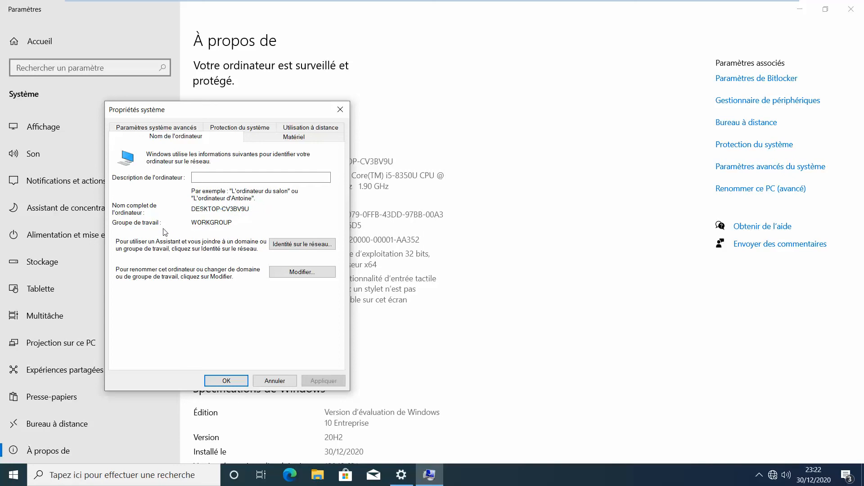
drag(241, 225, 155, 225)
click(271, 223)
click(292, 273)
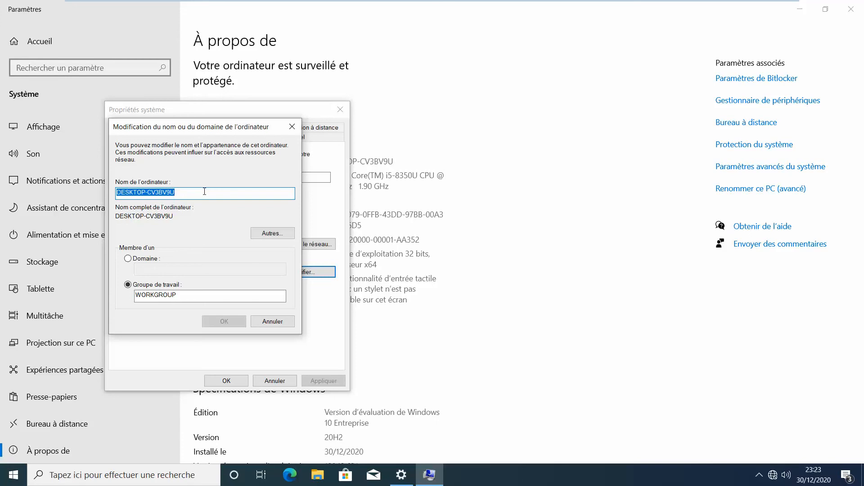
Rename the computer to D-FR-PAR-001 and set it to join the it-laboratory.org domain
text(D-)
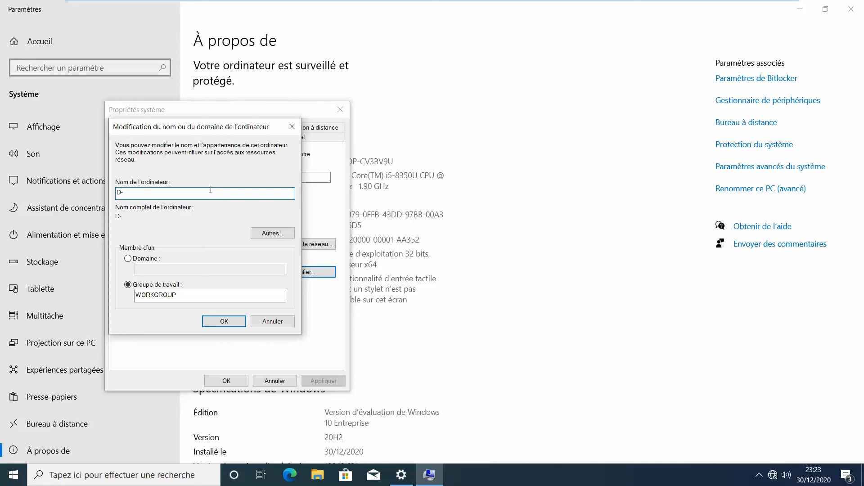
text(FR-PAR-001)
click(152, 260)
text(it-laboratory.)
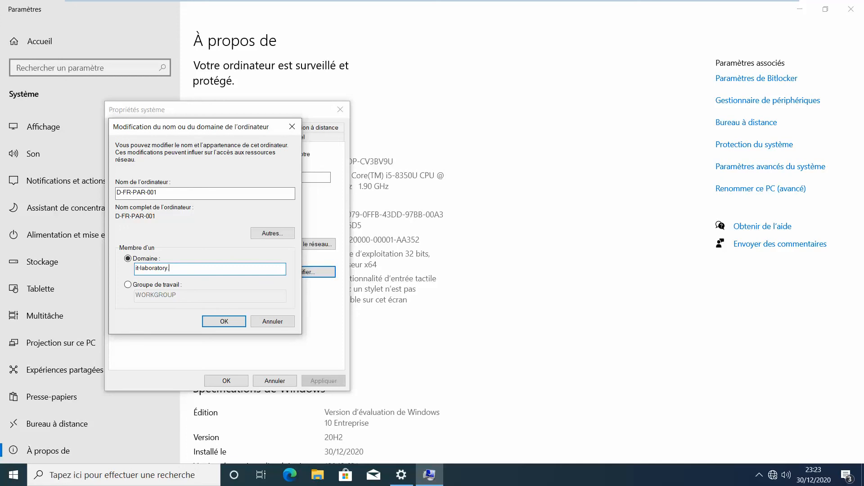
click(226, 322)
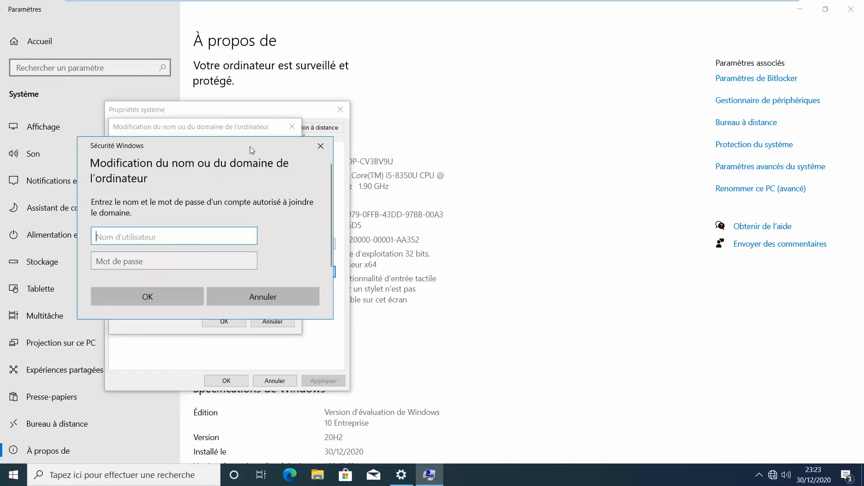
Authenticate the domain join as sysadmin with its password and acknowledge the welcome message
drag(258, 147, 485, 149)
text(sysadmin)
key(Tab)
text(•••••)
key(Caps_Lock)
text(•••)
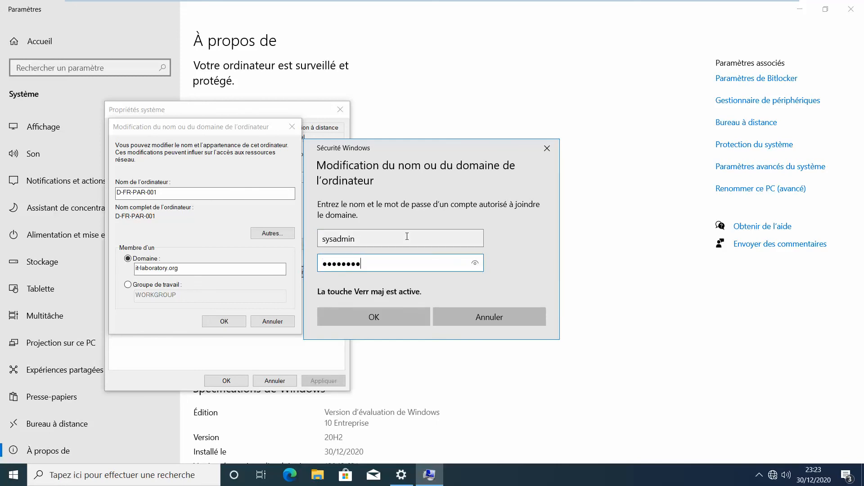
key(Caps_Lock)
text(•)
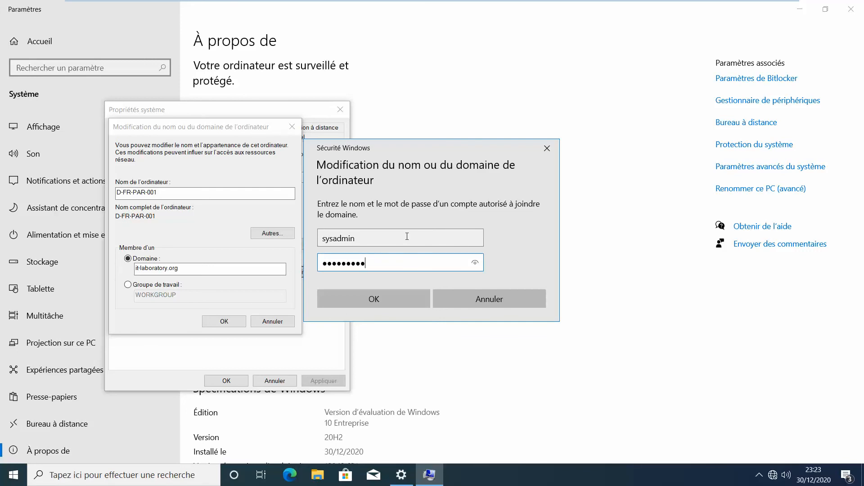
key(Return)
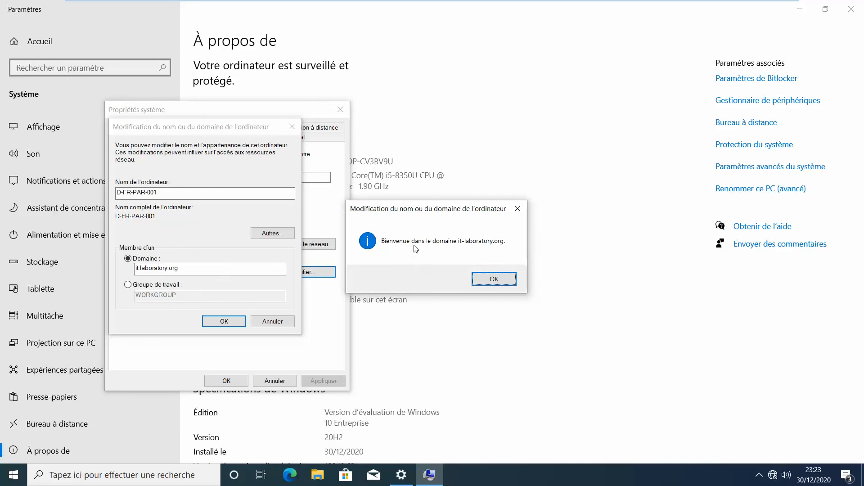
drag(404, 212, 434, 209)
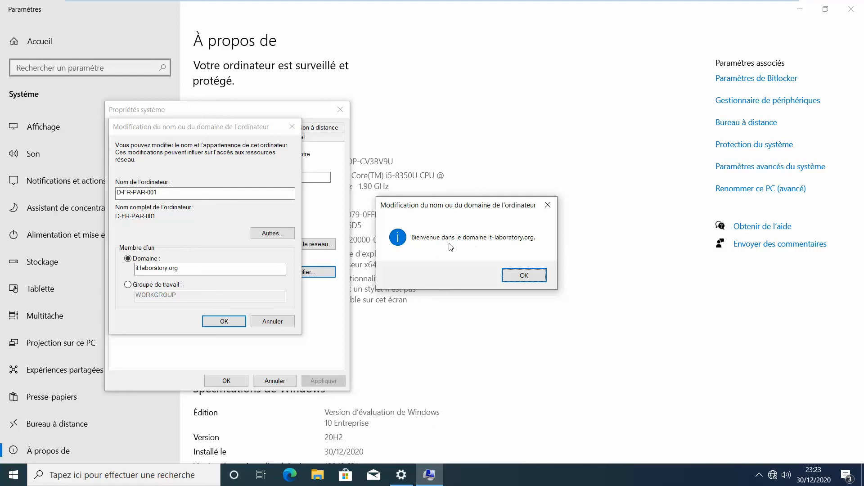
click(524, 274)
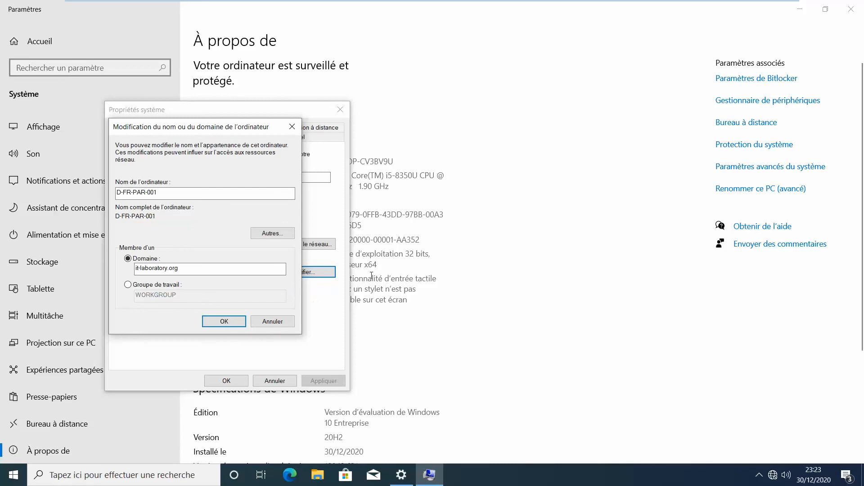
click(501, 254)
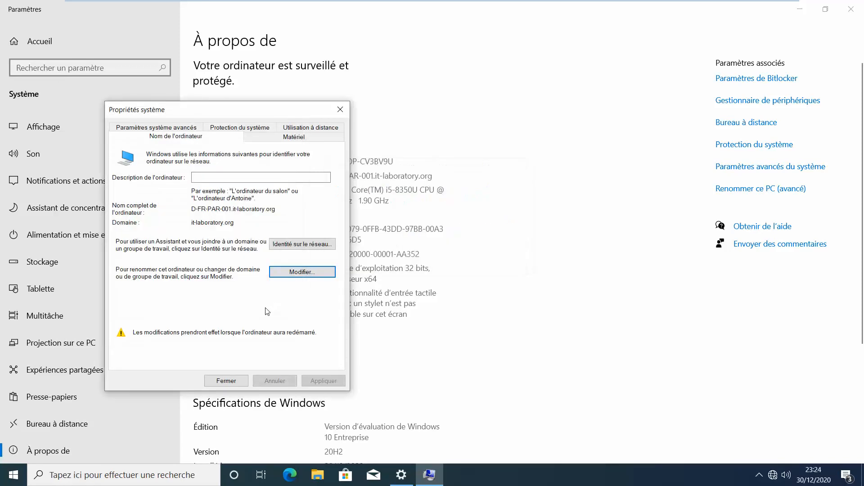
Close System Properties and choose to restart the computer now
click(229, 380)
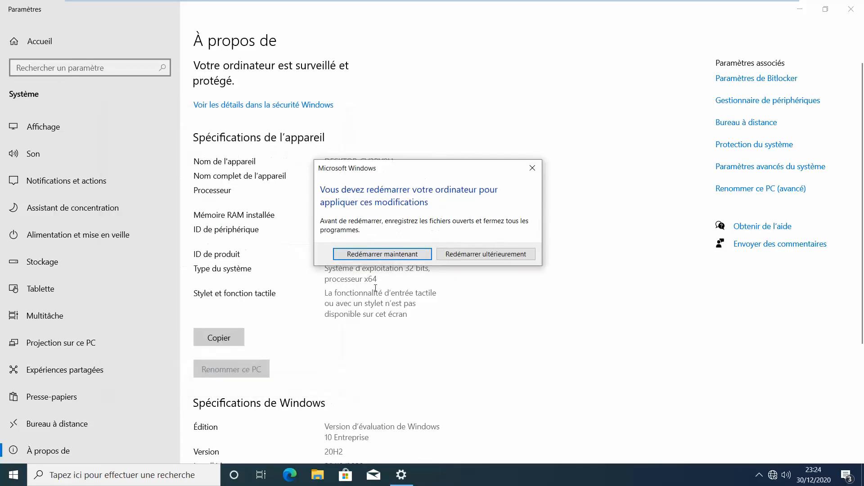
click(382, 254)
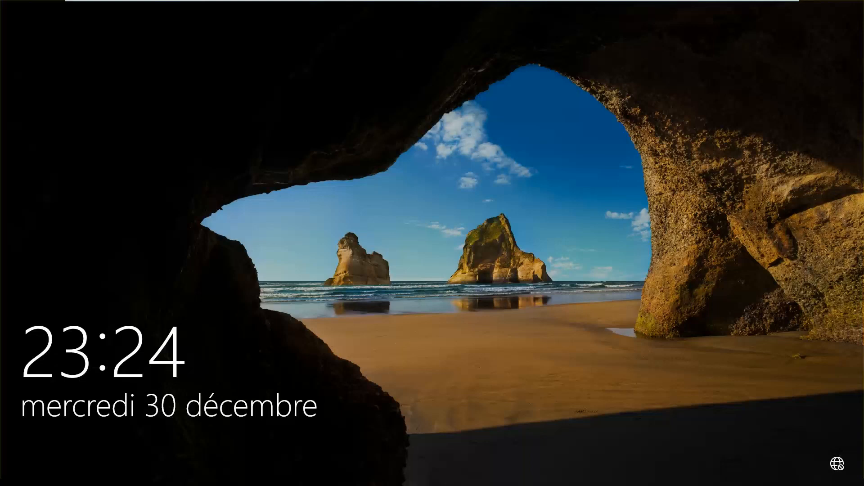
Start an 'Other user' sign-in on the client typing 'user-', then switch to the server VM
click(342, 279)
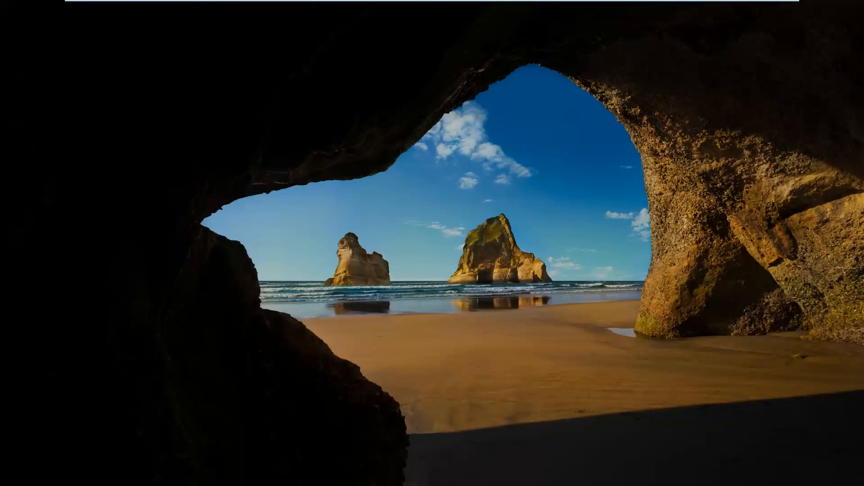
click(70, 460)
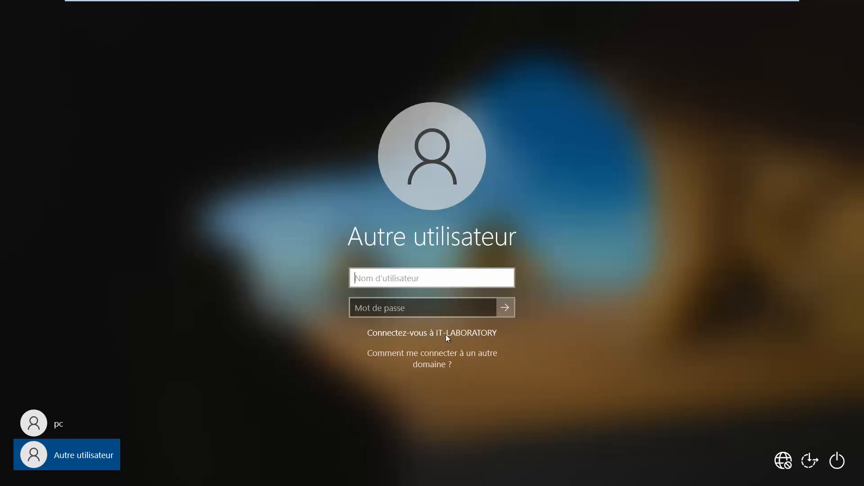
text(user-)
click(535, 8)
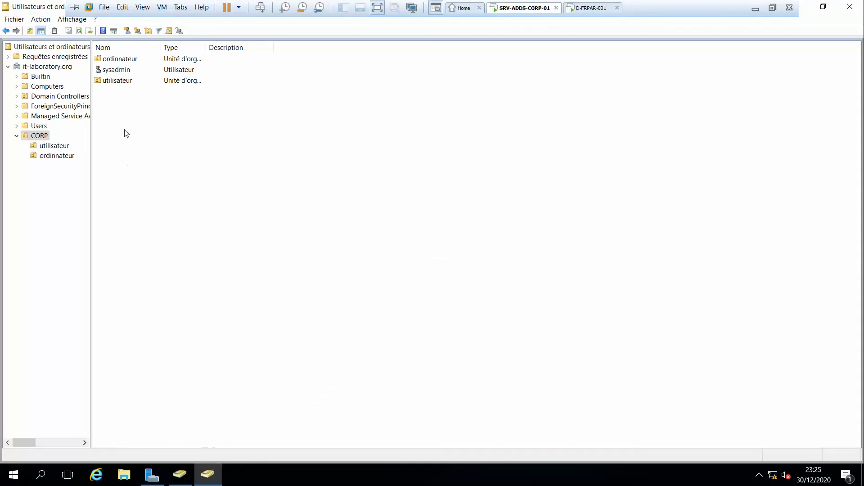
Check the domain user in the CORP utilisateur OU, then return to the client VM
click(52, 145)
click(120, 60)
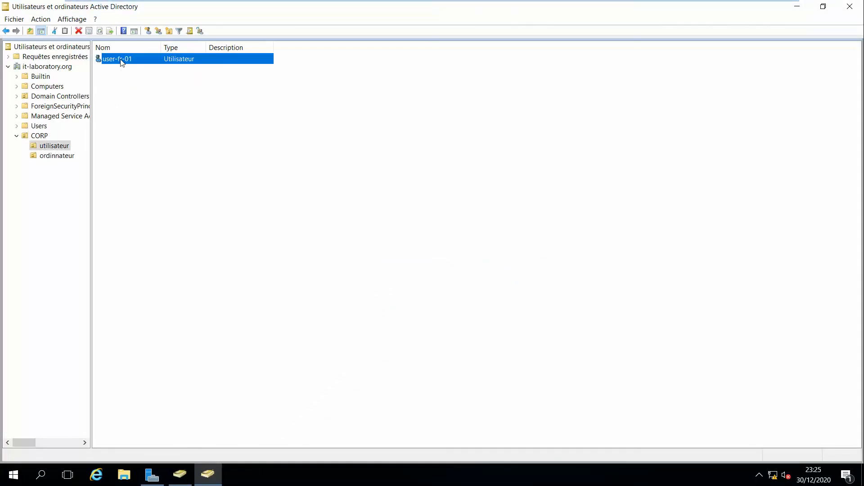
mouse_move(533, 4)
click(591, 7)
Sign in to the Windows 10 client as user-fr-01 with the account password
text(fr-01)
click(424, 306)
text(p••••)
key(Caps_Lock)
text(•••)
key(Caps_Lock)
text(•)
key(Return)
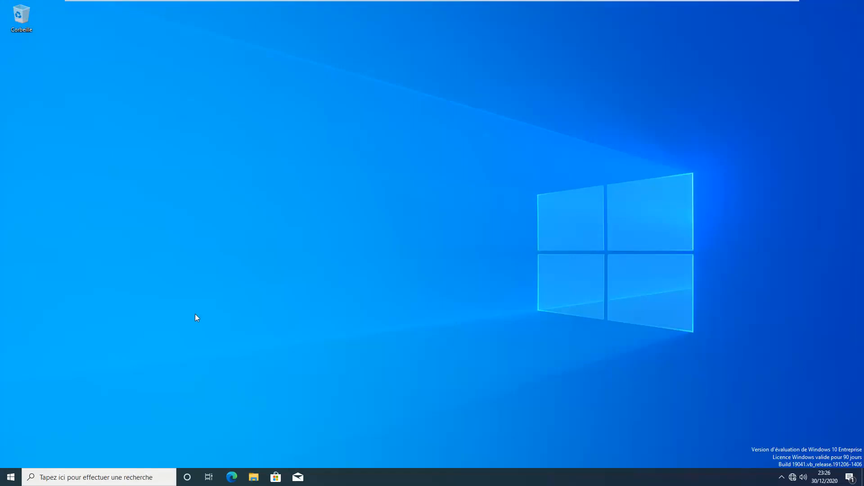
click(501, 278)
click(6, 478)
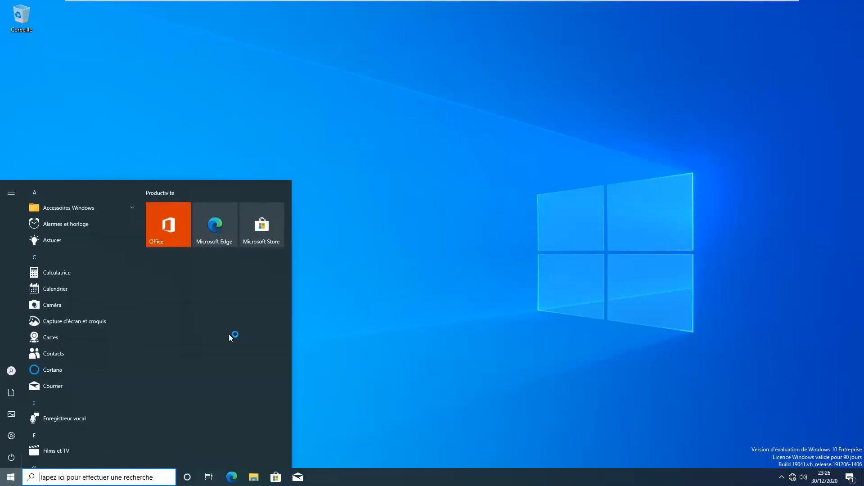
mouse_move(9, 312)
click(512, 218)
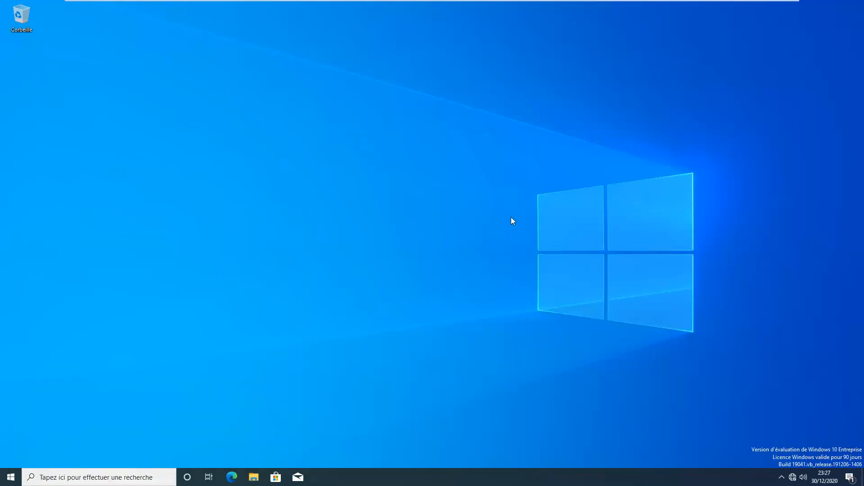